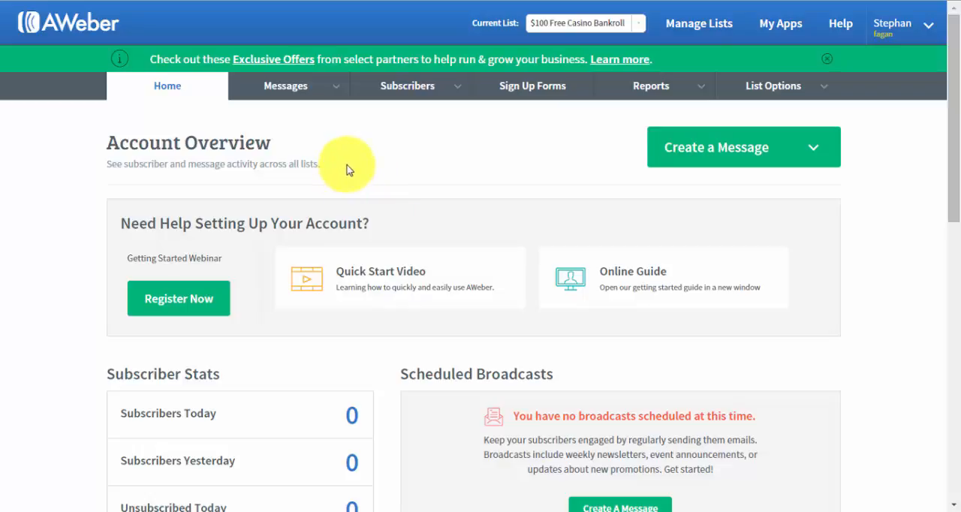
Start creating a new list and accept the prefilled company, mailing address and sender details
scroll(75, 173, down, 4)
scroll(64, 174, down, 5)
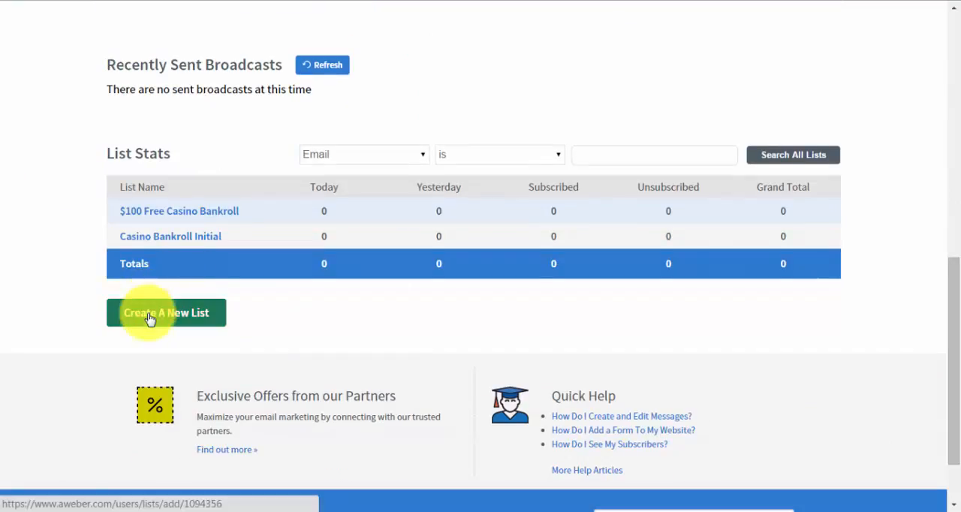
click(152, 314)
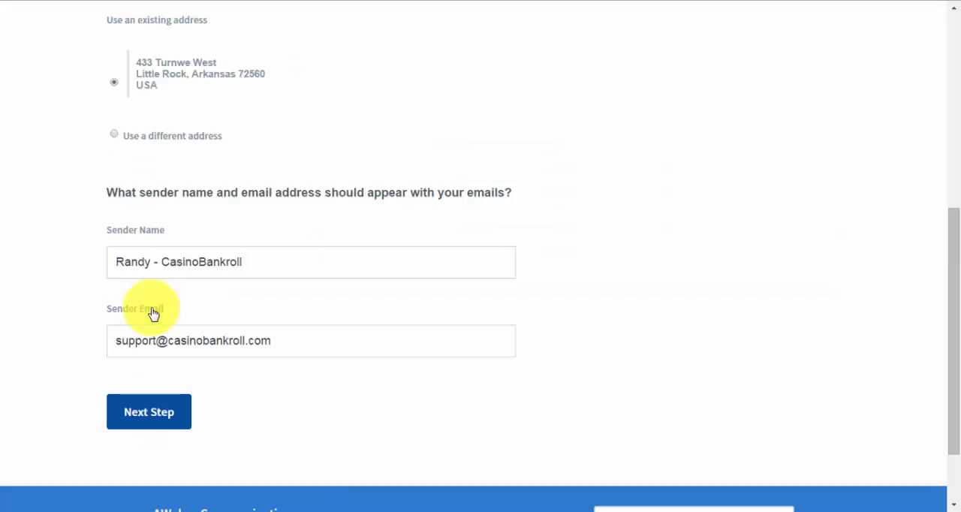
scroll(152, 314, up, 3)
scroll(152, 314, up, 3)
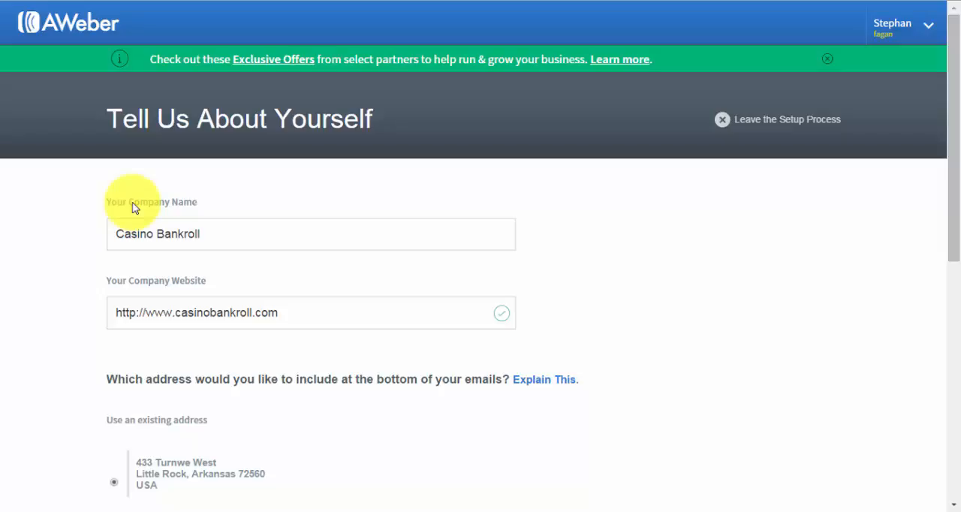
scroll(132, 207, down, 2)
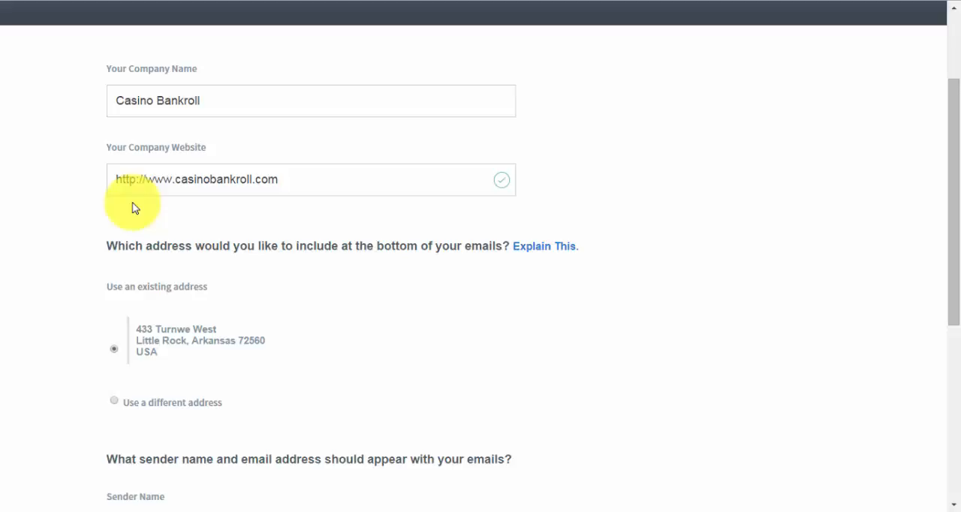
scroll(132, 207, down, 2)
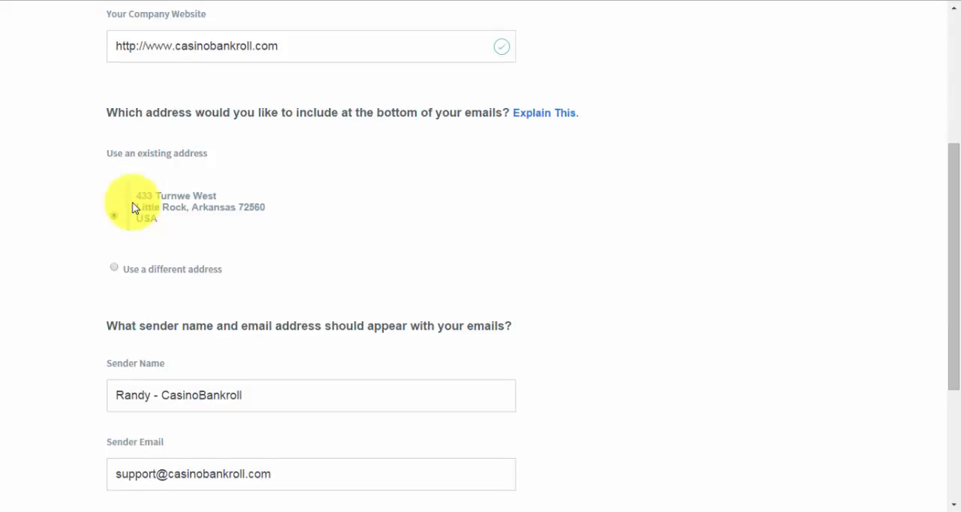
scroll(132, 207, down, 2)
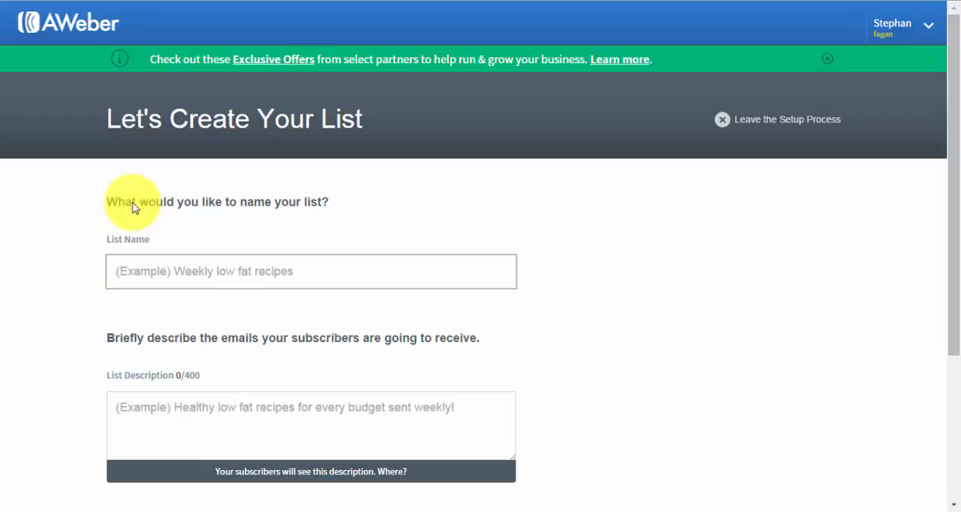
Name the new list "$100 Free Bankroll"
text($100 Free B)
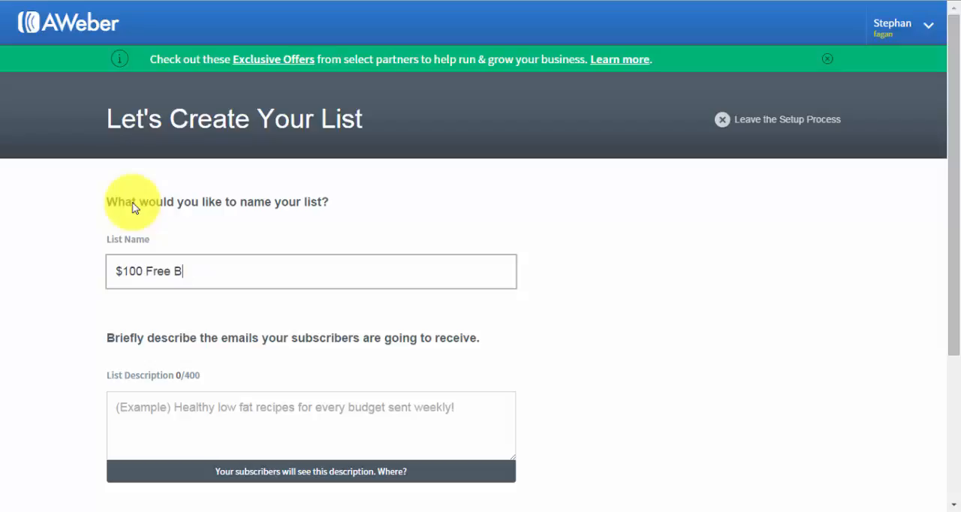
text(ankroll - Cool Cat )
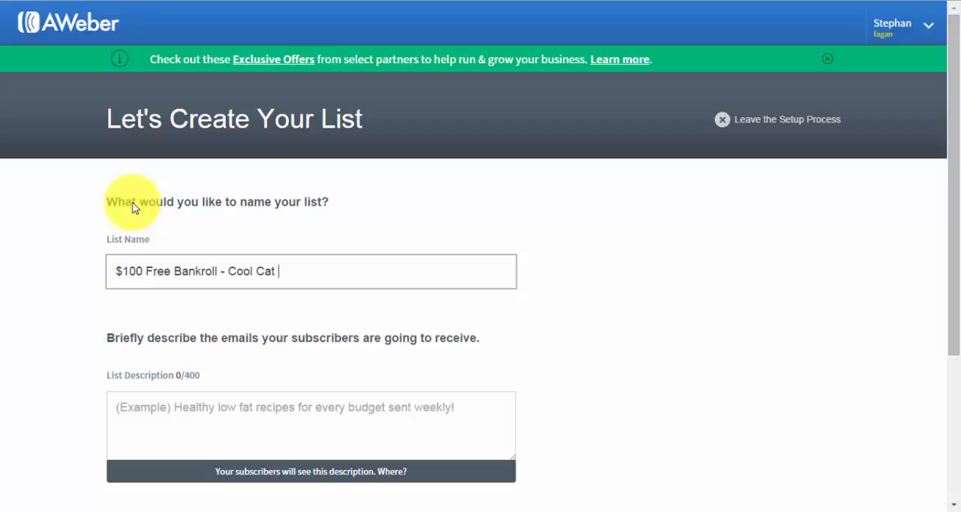
text(Ca)
key(shift+Left)
key(shift+Left)
key(shift+Left)
key(shift+Left)
key(shift+Left)
key(shift+Left)
key(shift+Left)
key(shift+Left)
key(shift+Left)
key(shift+Left)
key(shift+Left)
key(shift+Left)
key(shift+Left)
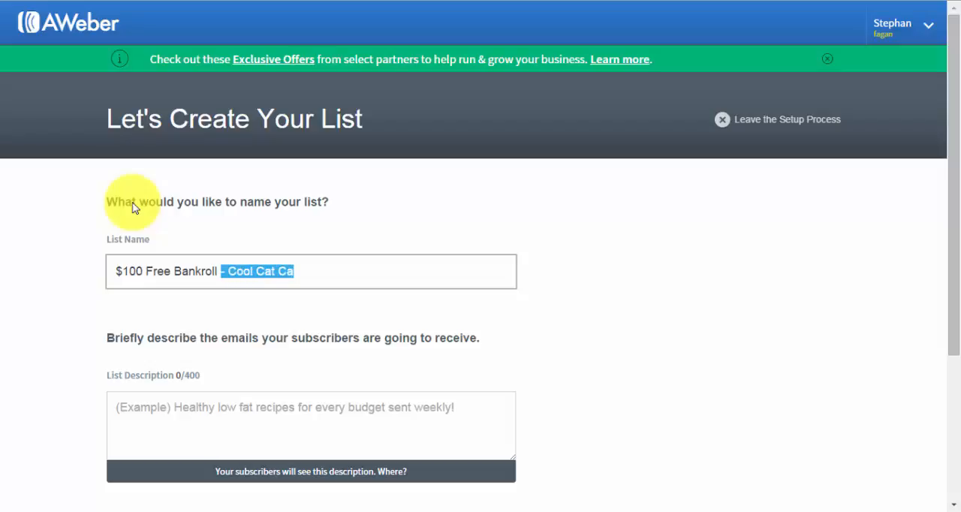
key(BackSpace)
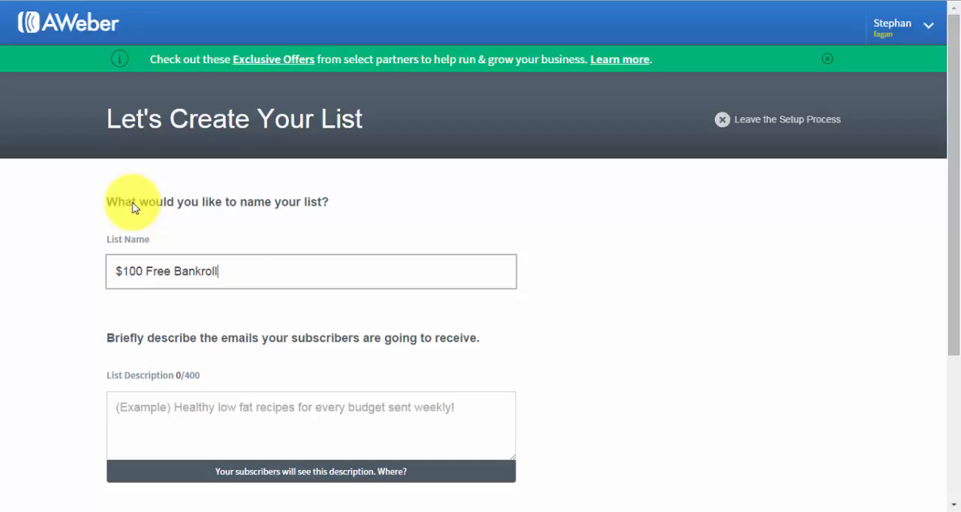
Enter the list description "$100 Free Bankroll at Cool Cat Casino!" and continue to the confirmation message
scroll(132, 208, down, 2)
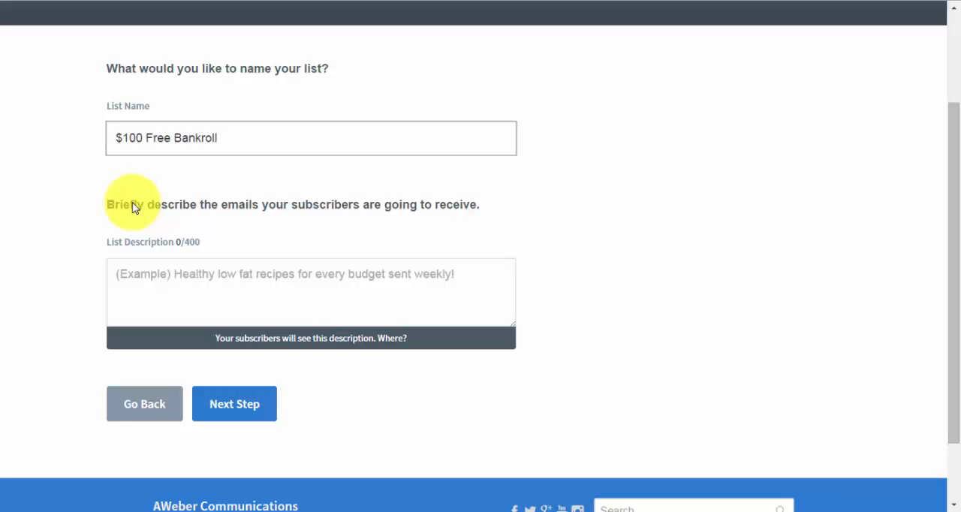
key(Tab)
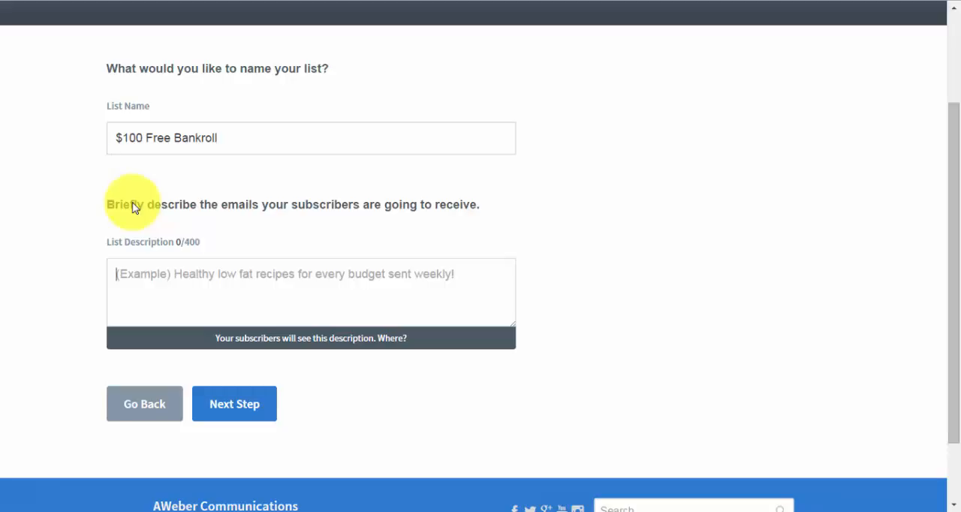
text($1)
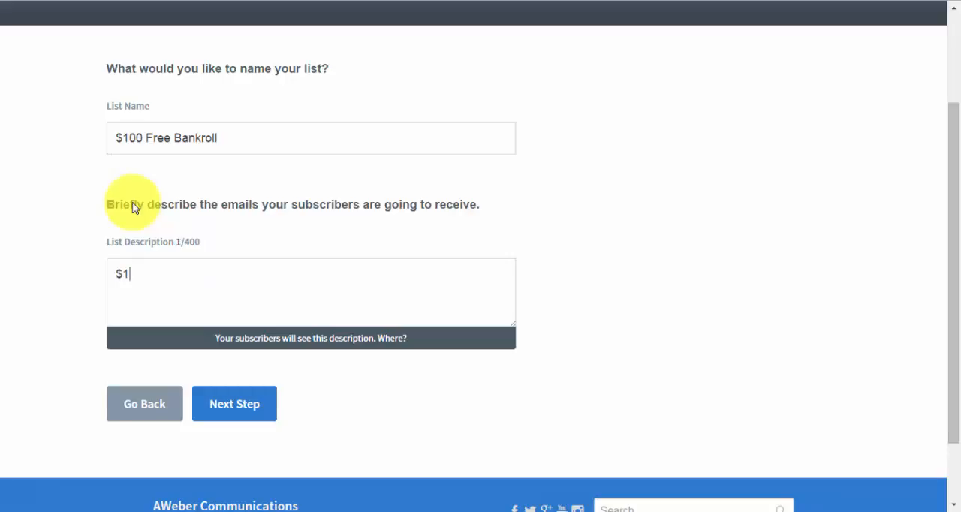
text(00 Free Bankr)
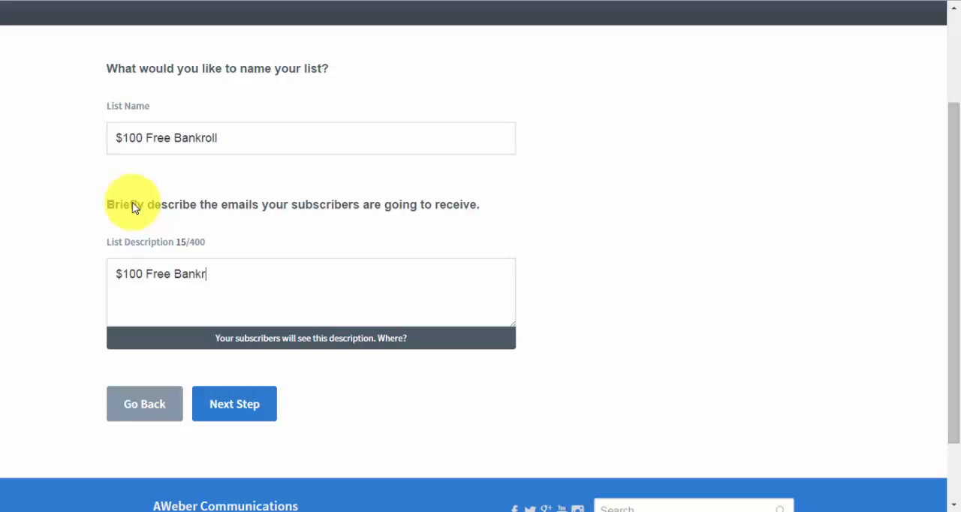
key(BackSpace)
key(BackSpace)
text(kroll at Cool Cat Ca)
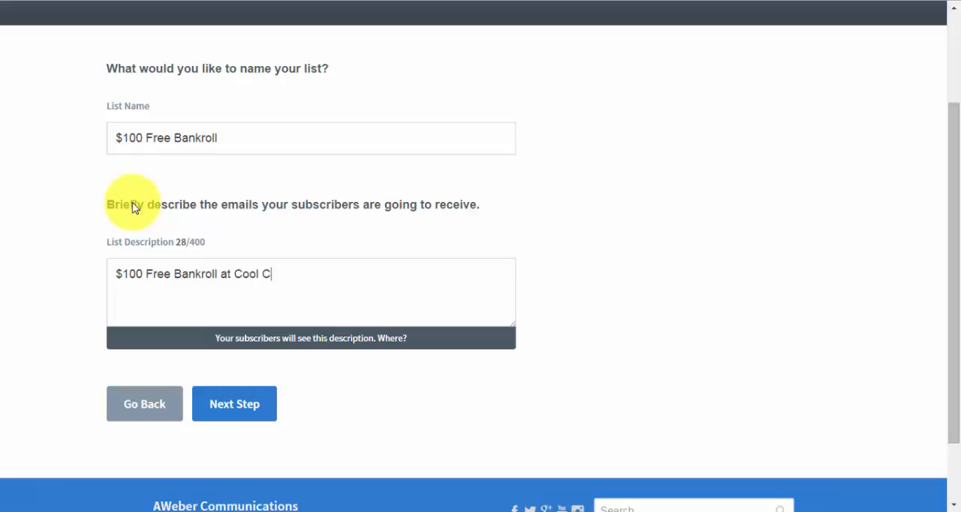
text(sino!)
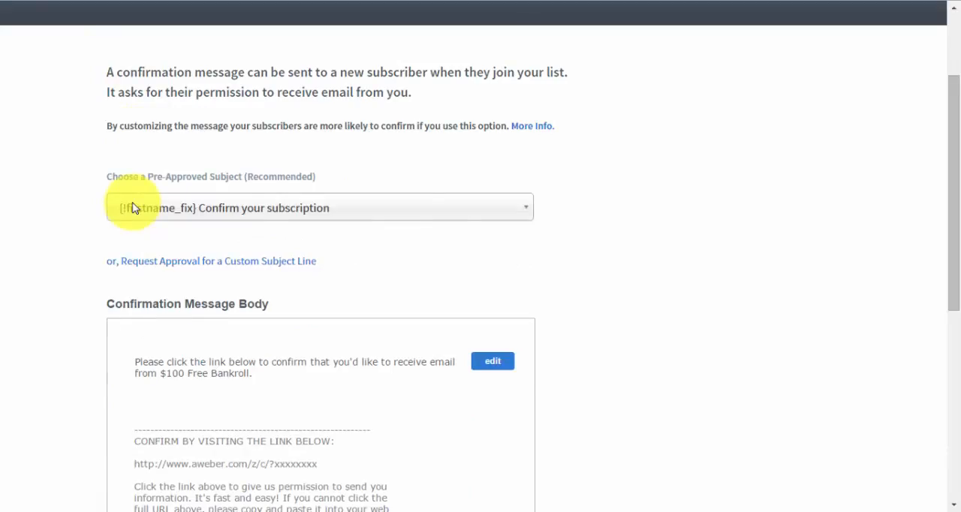
Review the pre-approved subject lines available for the confirmation message
scroll(132, 208, up, 1)
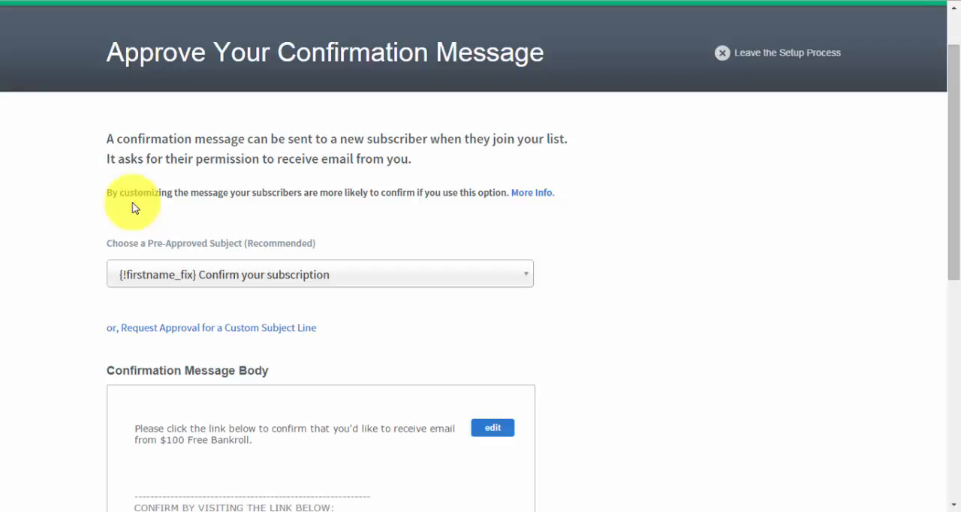
scroll(133, 207, down, 2)
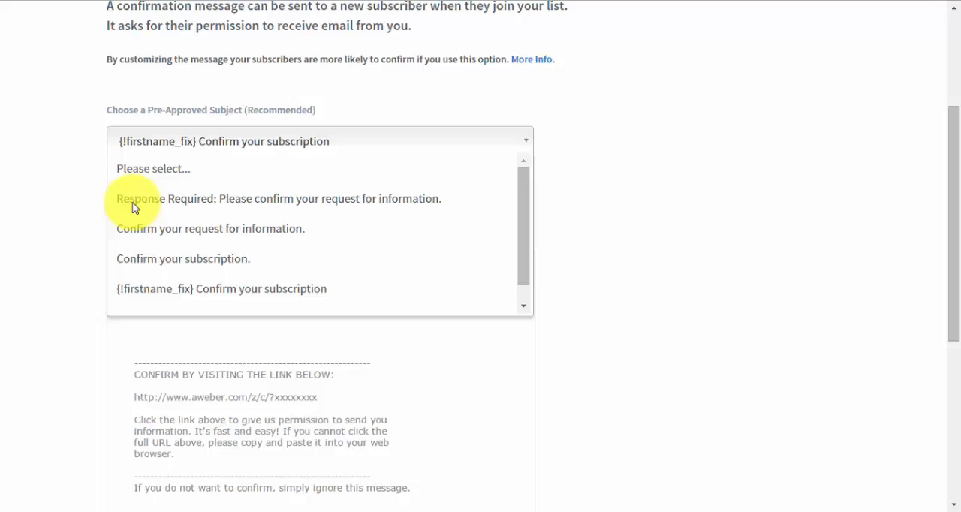
key(Down)
key(Down)
key(Down)
key(Down)
key(Down)
key(Escape)
Replace the list name in the confirmation message's opening sentence with "CasinoBankroll.com"
scroll(133, 208, down, 1)
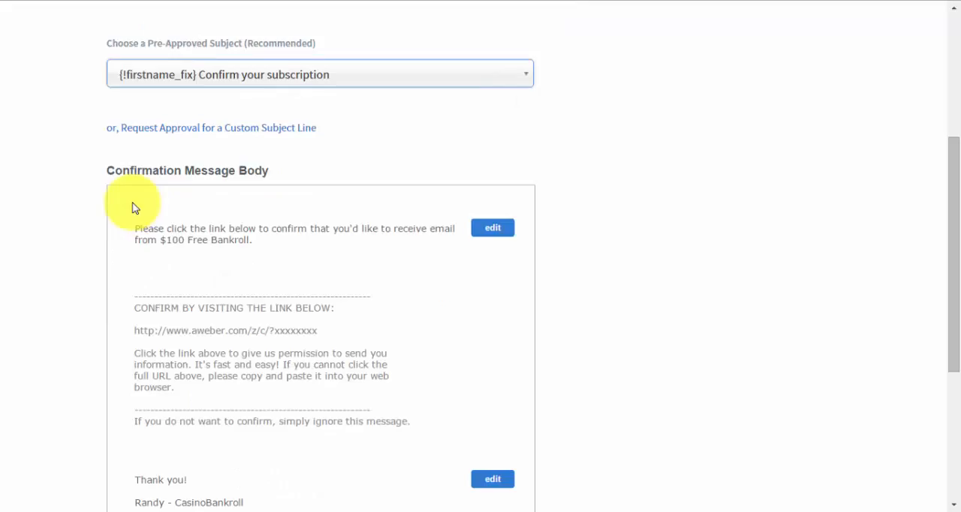
scroll(134, 207, down, 1)
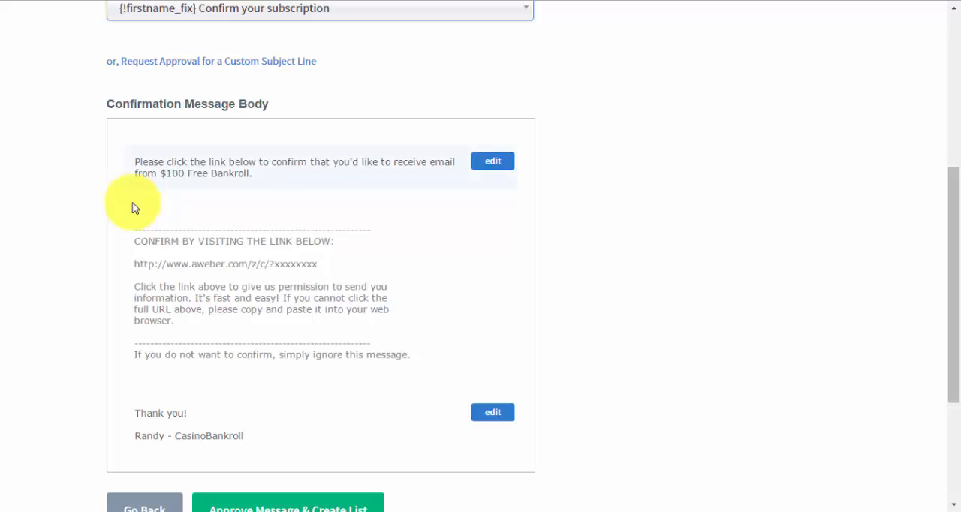
click(492, 160)
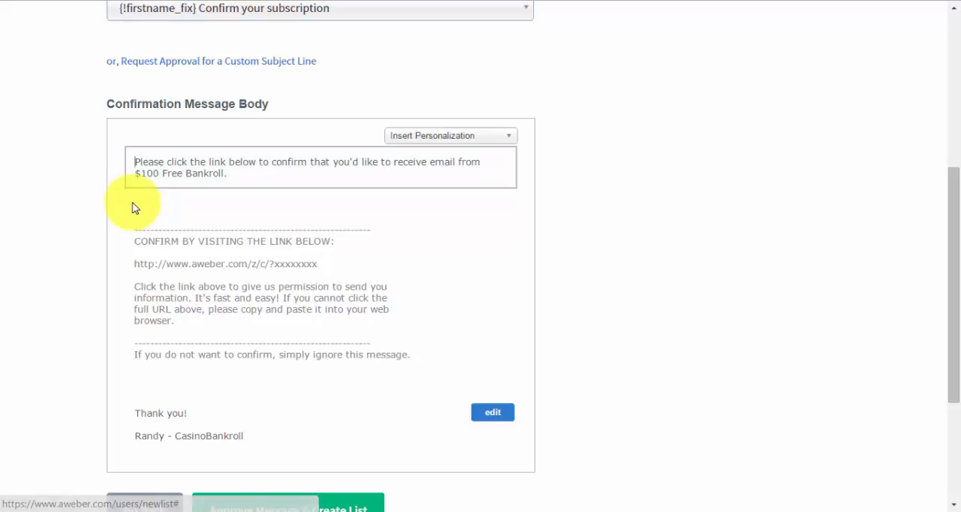
key(ctrl+End)
key(shift+Left)
key(shift+Left)
key(shift+Left)
key(shift+Left)
key(shift+Left)
key(shift+Left)
key(shift+Left)
key(shift+Left)
key(shift+Left)
key(shift+Left)
key(shift+Left)
key(shift+Left)
key(shift+Left)
key(shift+Left)
key(shift+Left)
key(shift+Left)
key(shift+Left)
key(shift+Left)
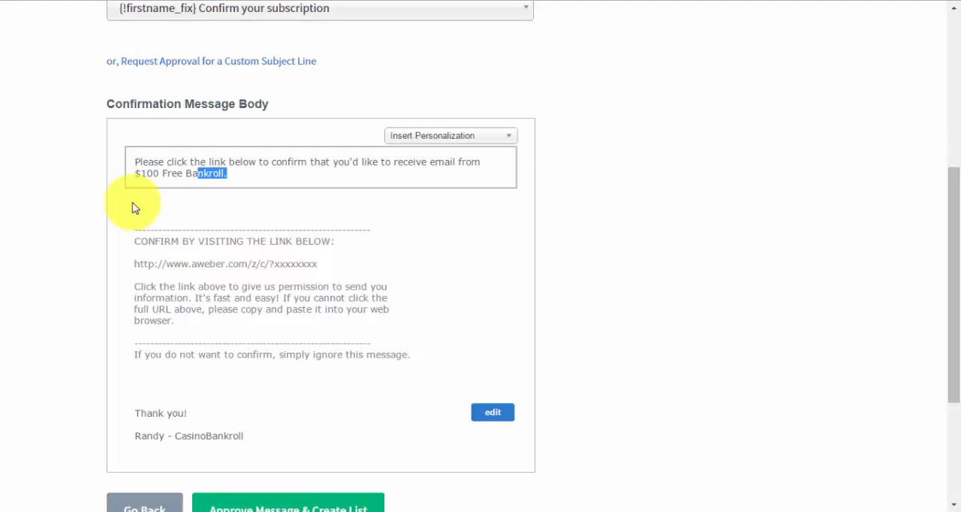
key(shift+Left)
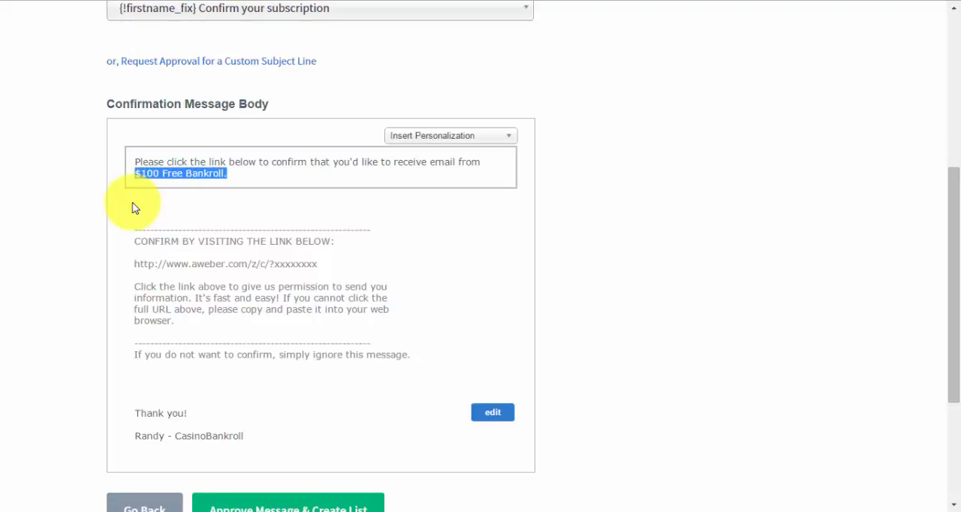
text(Casi)
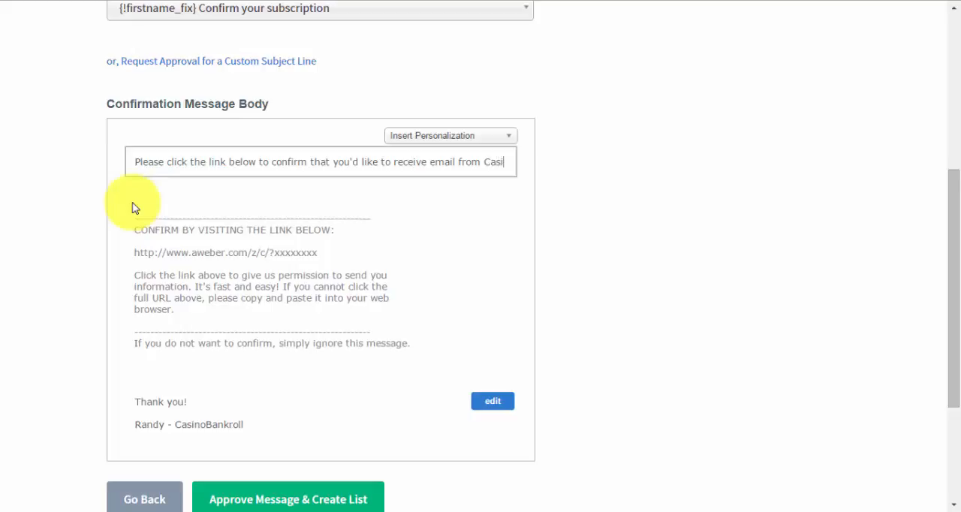
text(noBankroll.co)
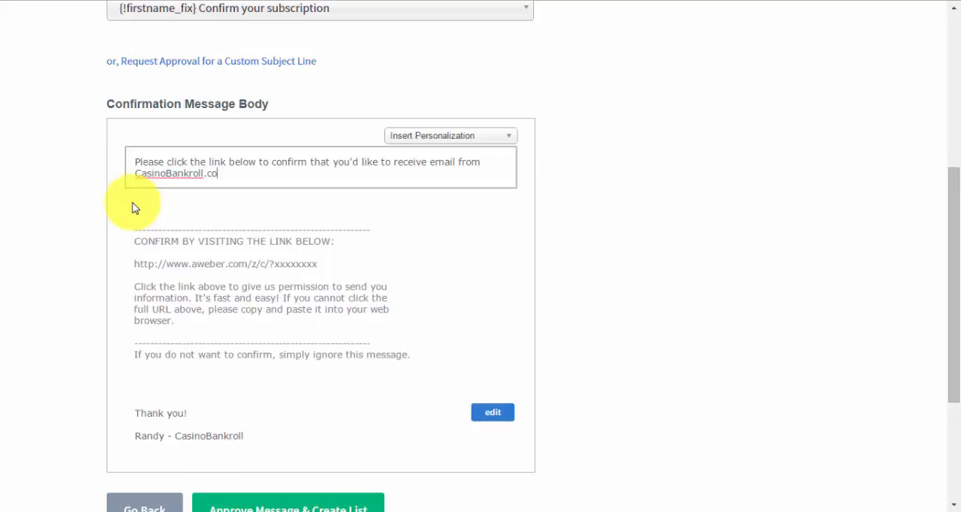
key(BackSpace)
text(om)
Extend the confirmation message's opening sentence with "For the $100 Free Cool Cat Casino Offer!"
text(For the $100 Free Co)
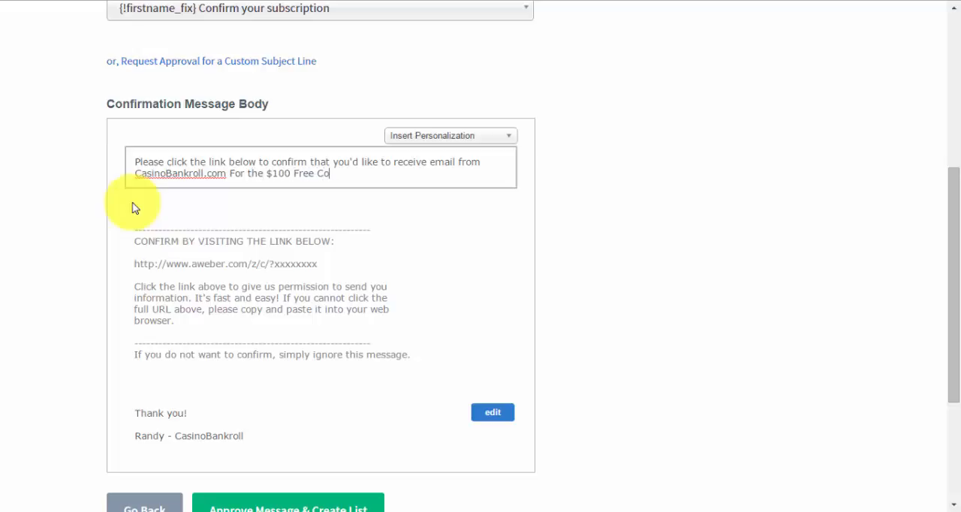
text(ol Cat Casino Offer!)
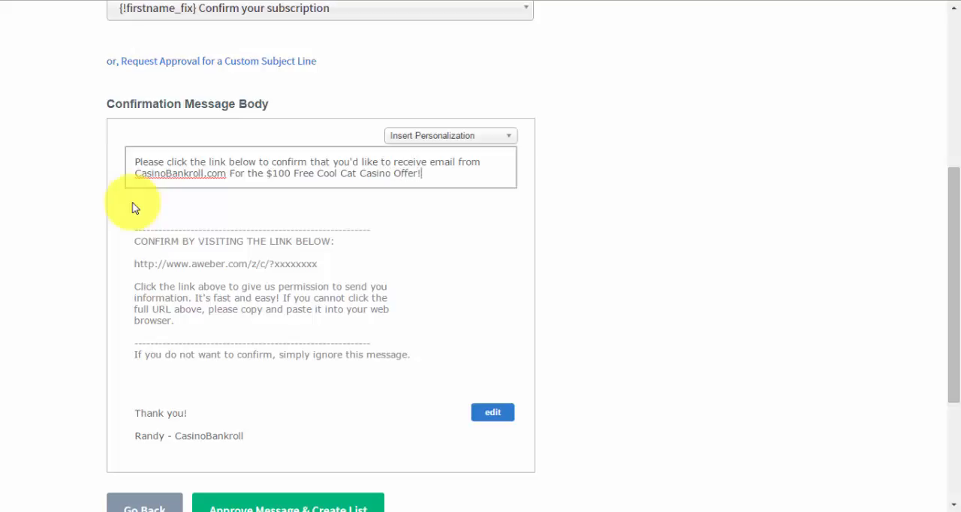
Approve the confirmation message and create the list
scroll(132, 208, down, 2)
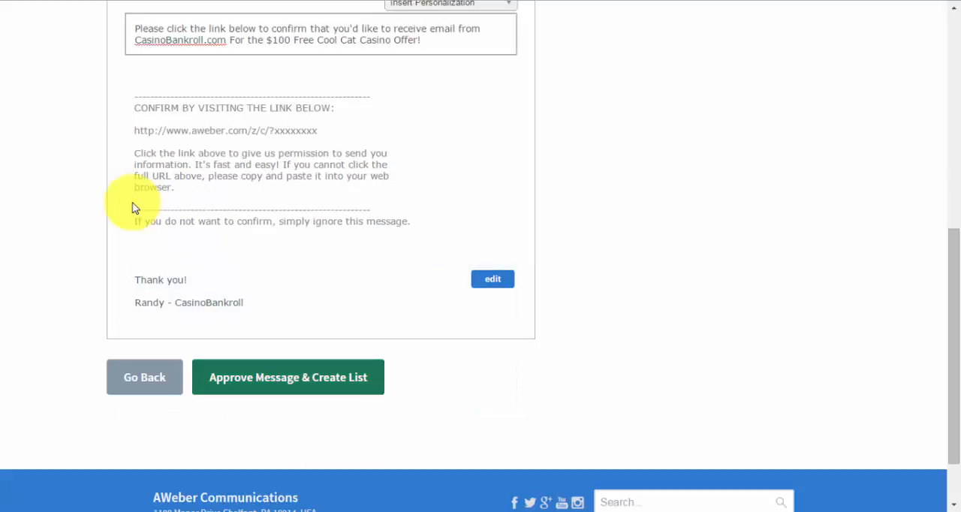
click(288, 377)
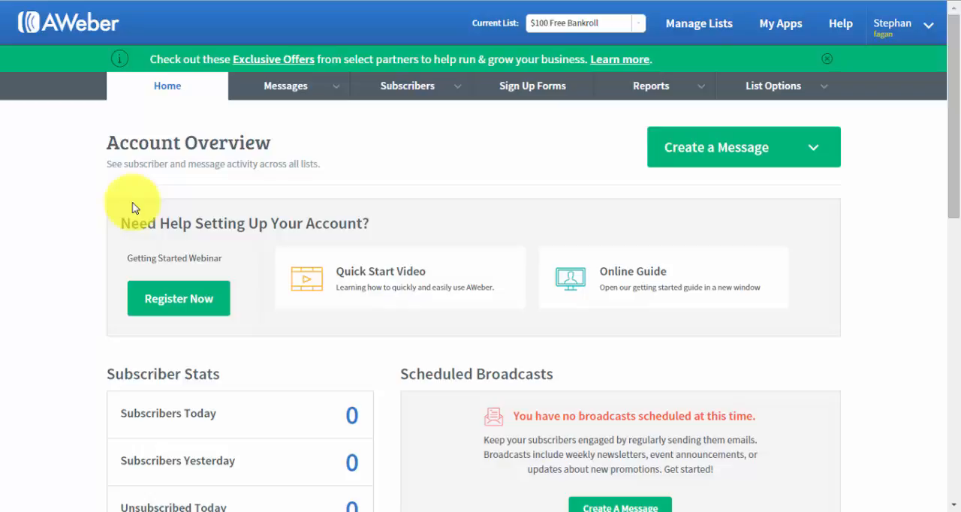
Select "$100 Free Bankroll" as the current list
scroll(132, 207, down, 2)
scroll(132, 207, up, 2)
click(638, 23)
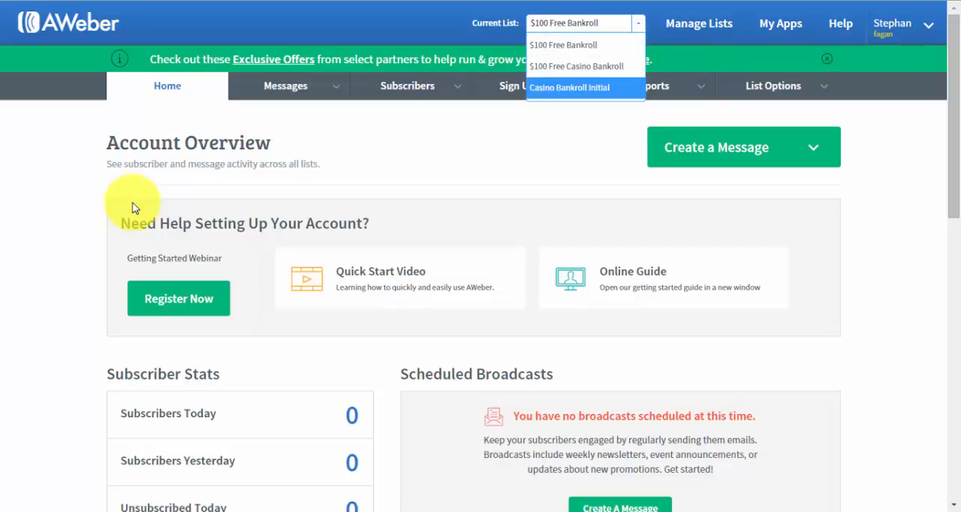
click(564, 45)
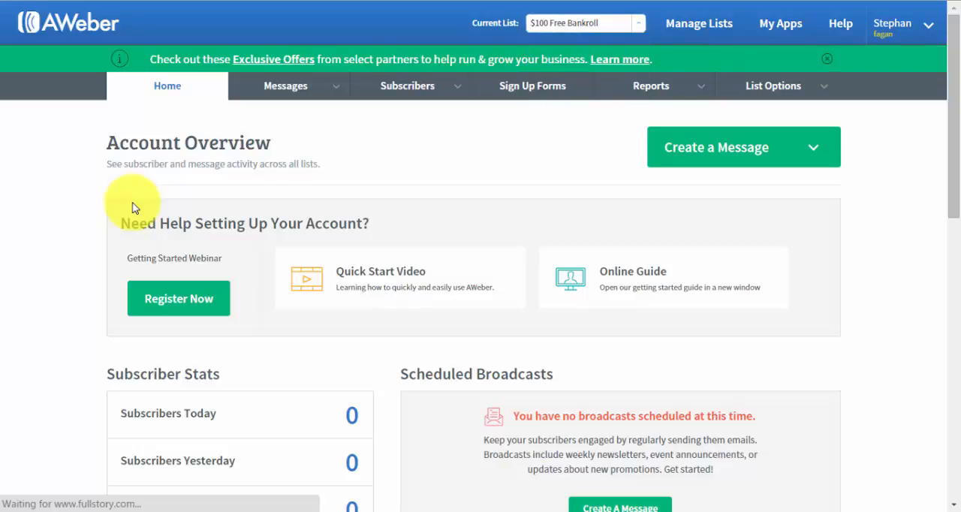
click(533, 86)
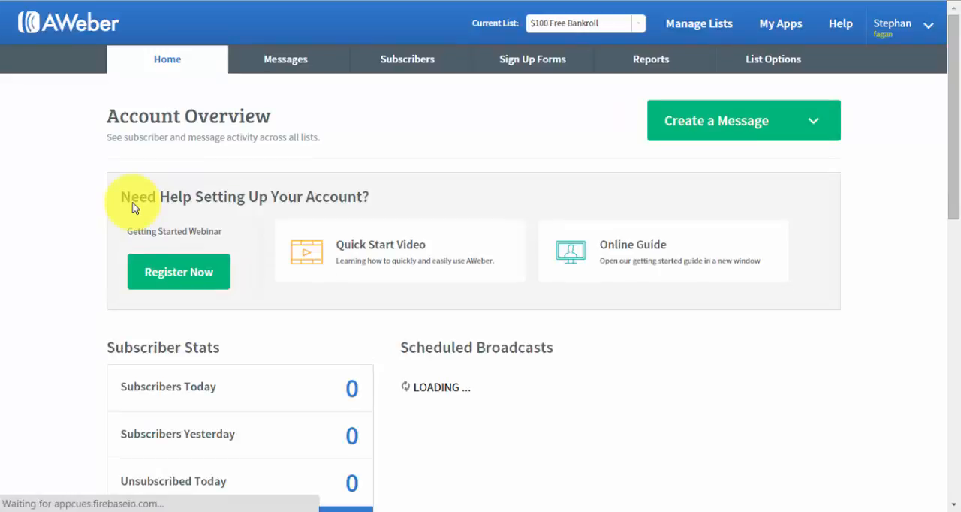
scroll(132, 208, down, 2)
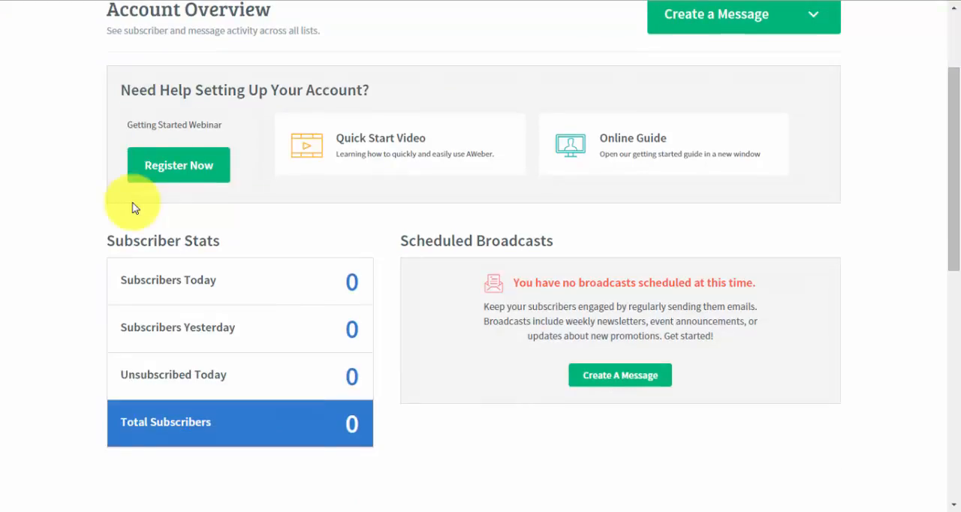
scroll(133, 207, up, 2)
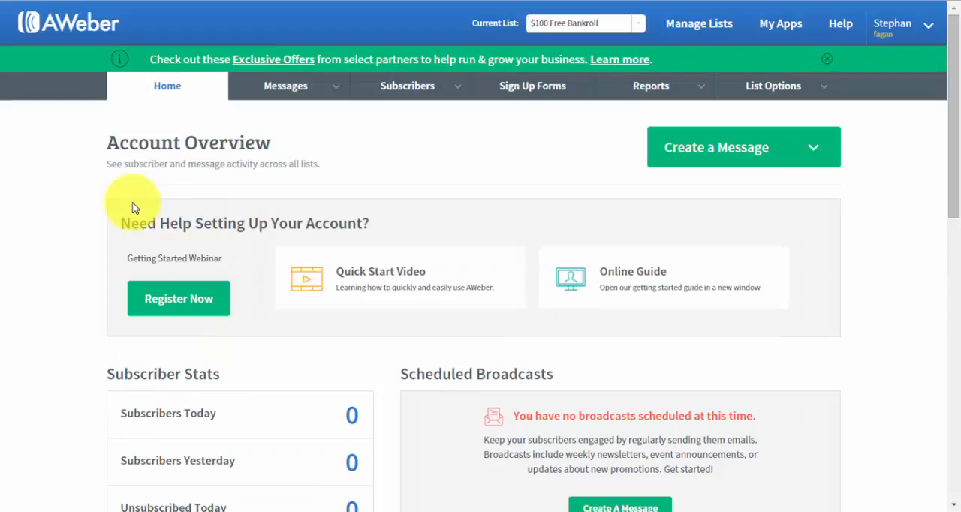
scroll(132, 207, down, 2)
scroll(132, 207, up, 2)
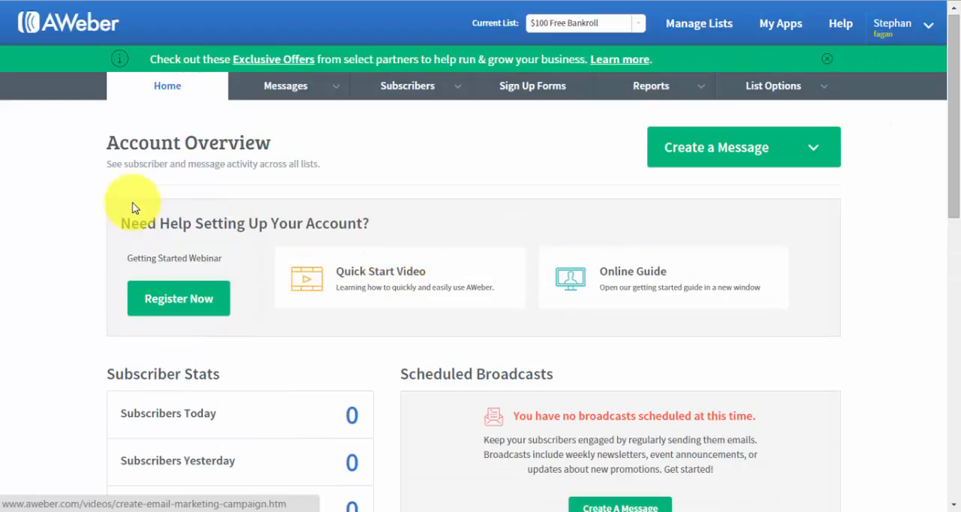
Start creating the first sign-up form for the "$100 Free Bankroll" list
click(532, 86)
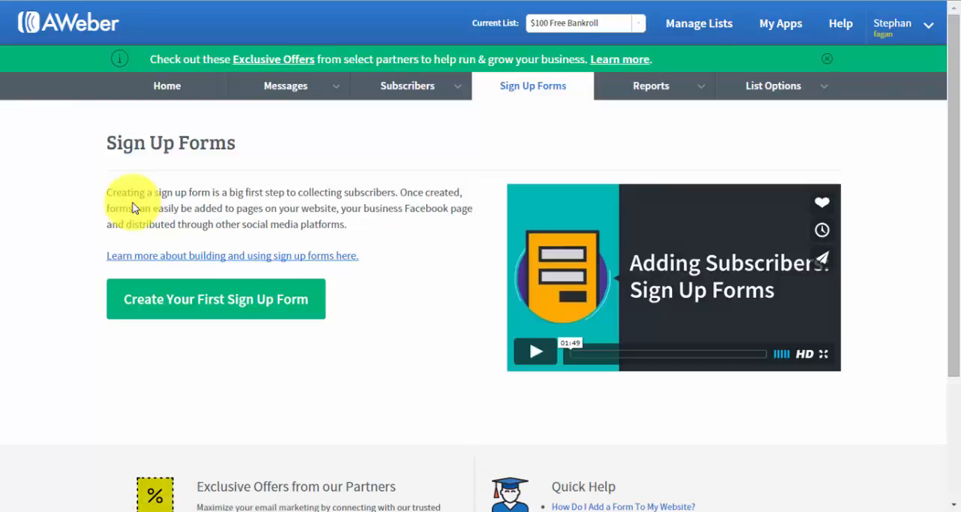
click(215, 298)
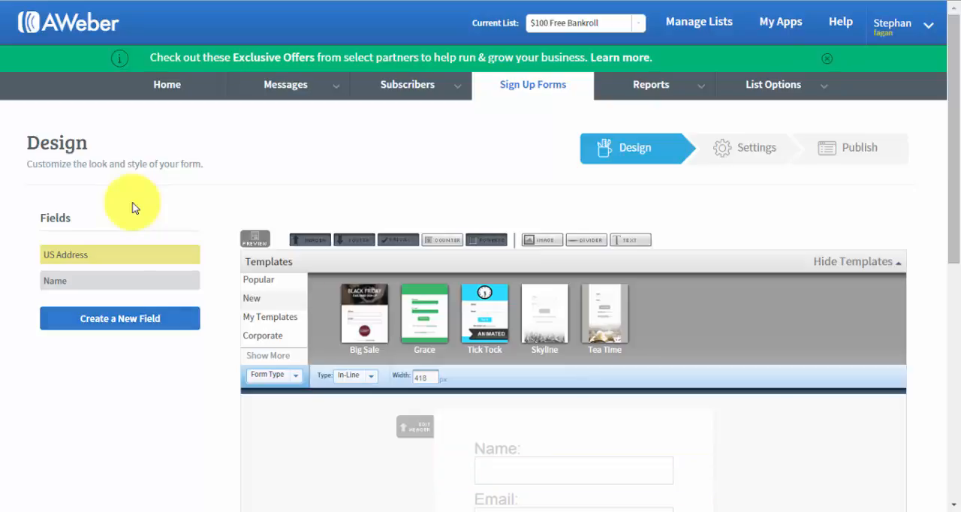
Load the Pointer template in the Alert colour scheme and widen the form to 254 px
scroll(131, 208, down, 1)
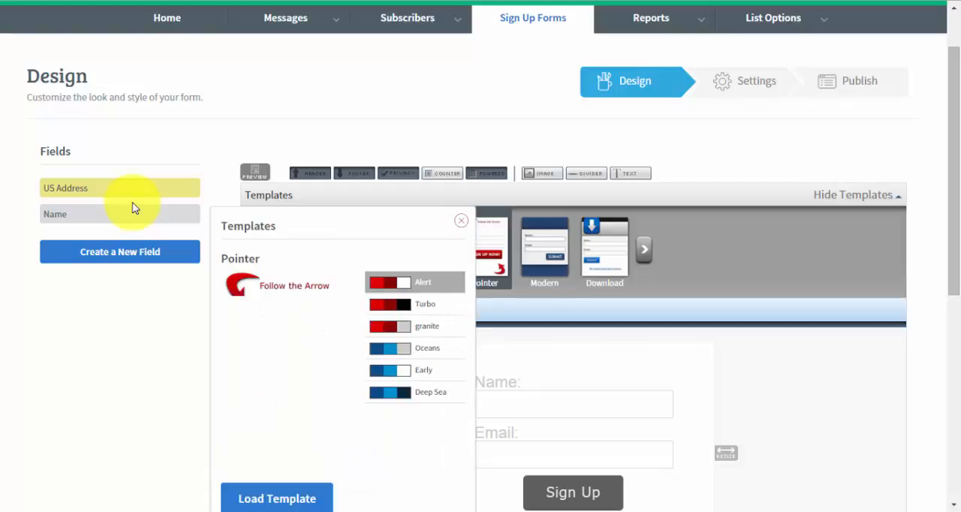
scroll(135, 208, down, 1)
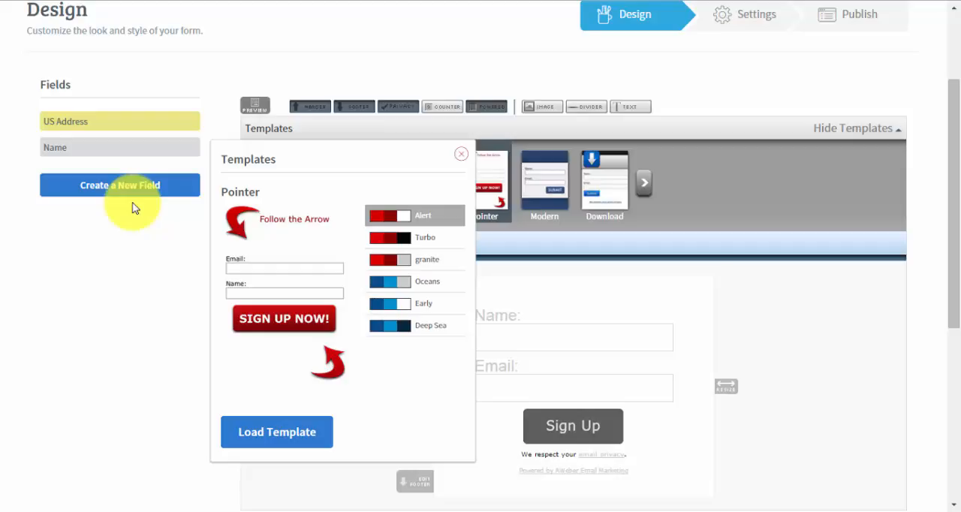
click(277, 433)
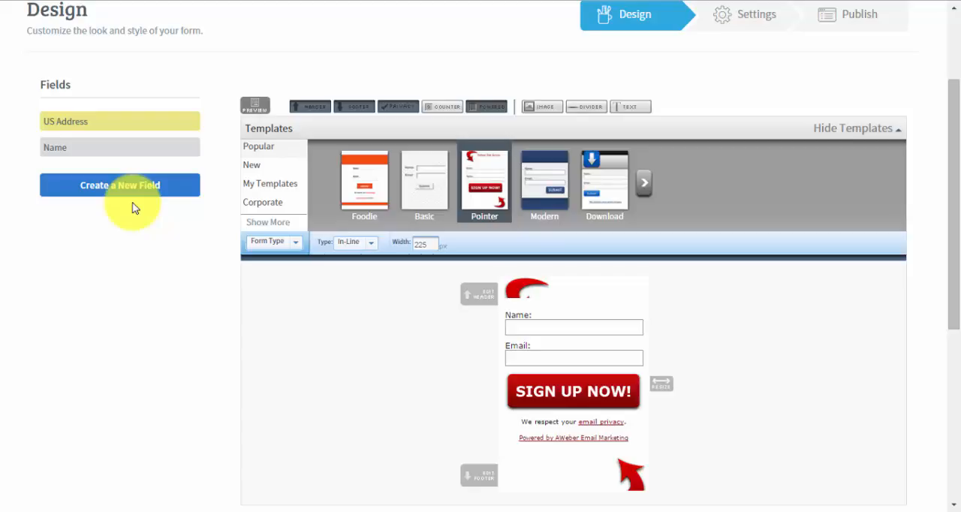
scroll(132, 208, down, 2)
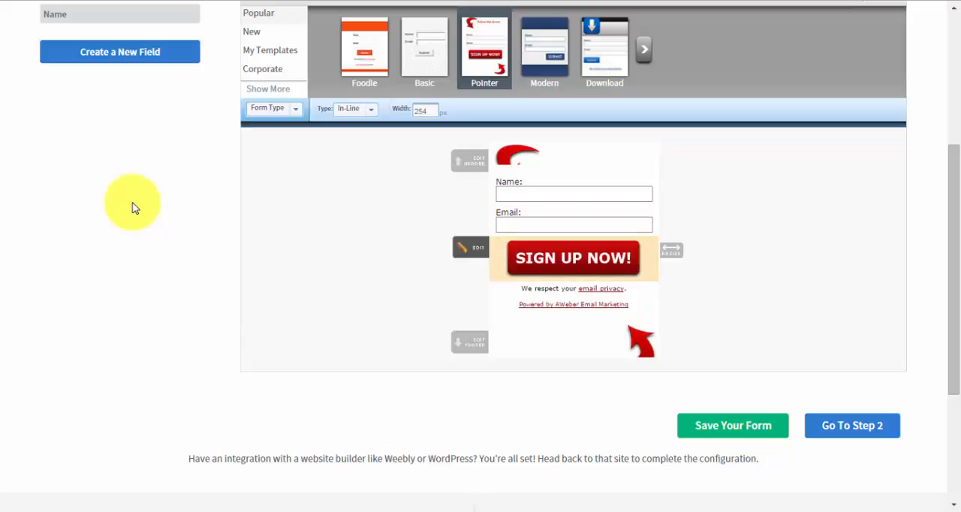
Set the form type to Pop-Over and expand its advanced options to review the display and recurrence choices
scroll(133, 208, up, 1)
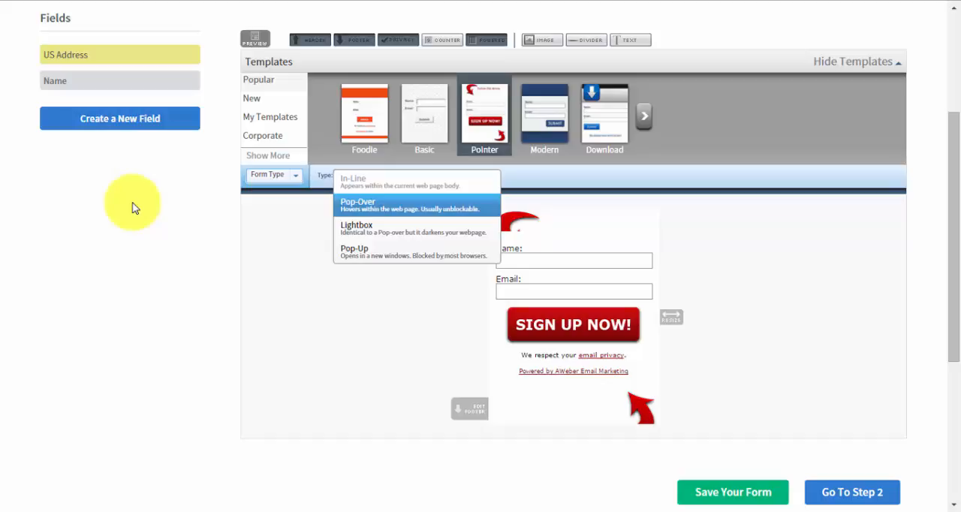
click(133, 203)
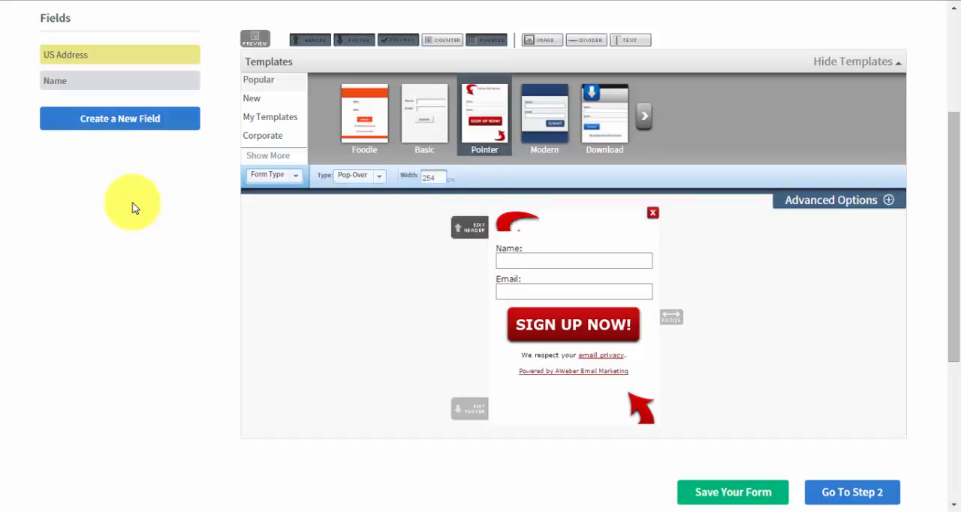
click(838, 201)
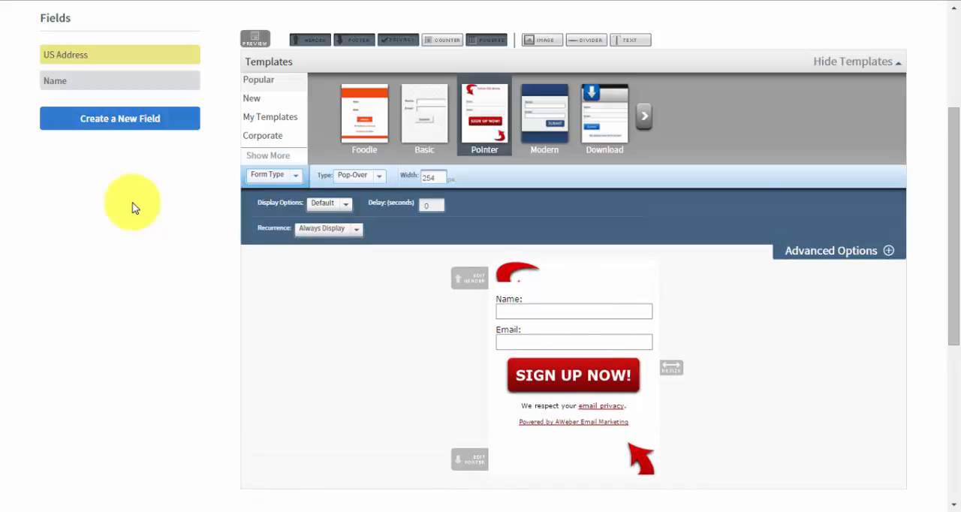
click(328, 203)
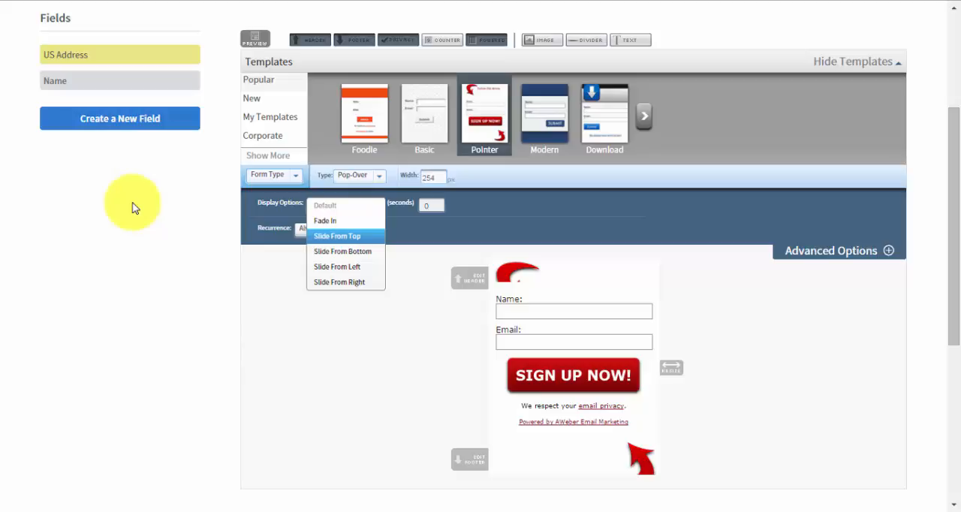
click(438, 204)
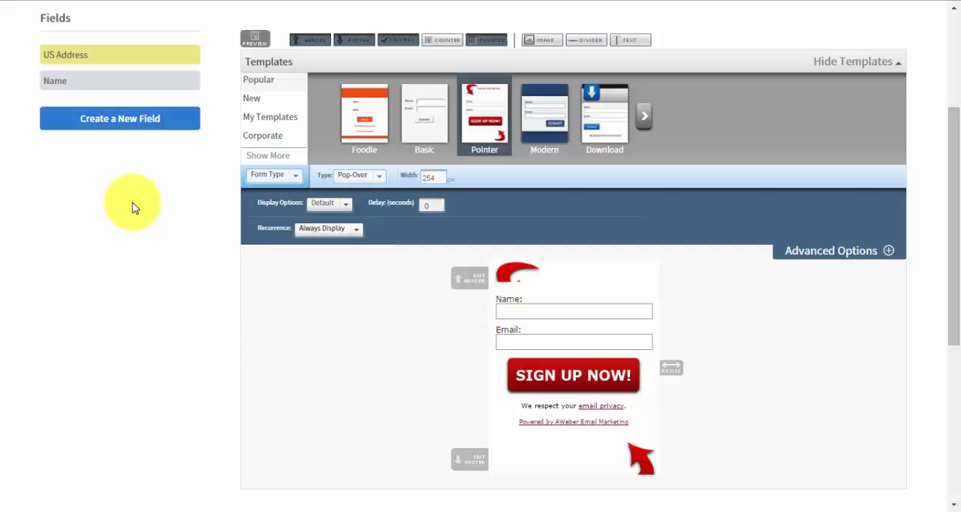
click(329, 228)
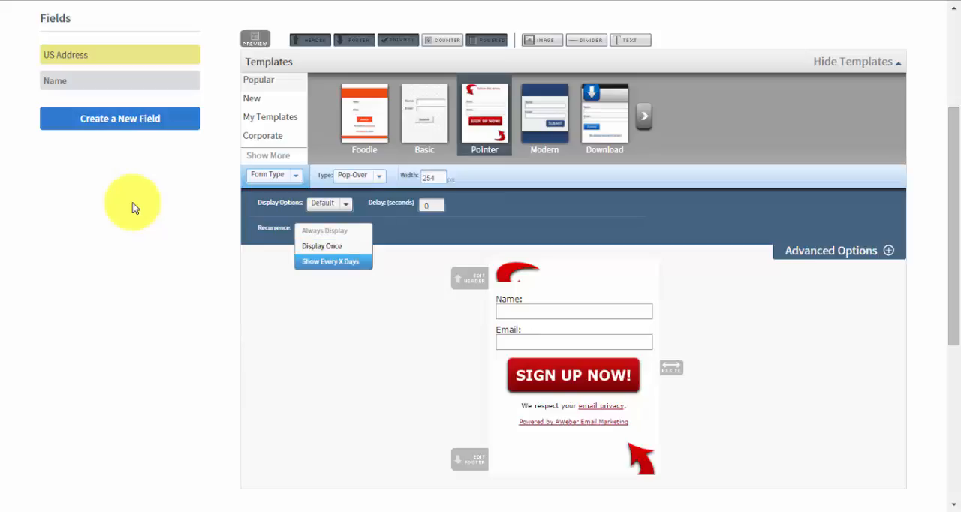
click(133, 208)
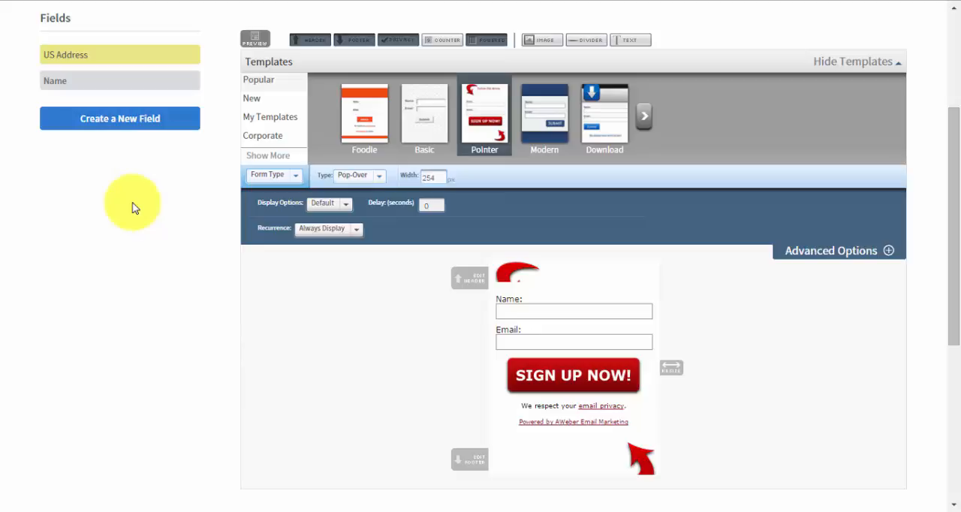
Switch the form type to Lightbox and review its recurrence choices
click(360, 176)
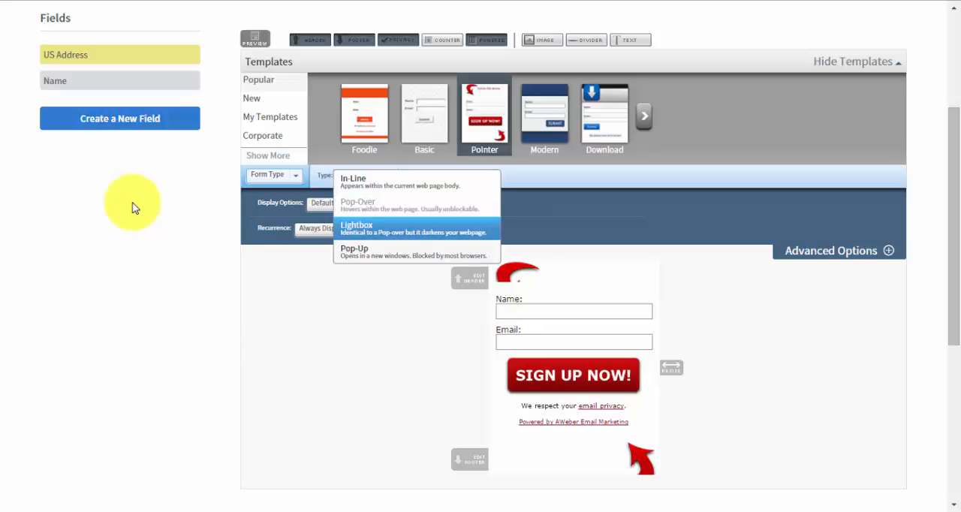
key(Return)
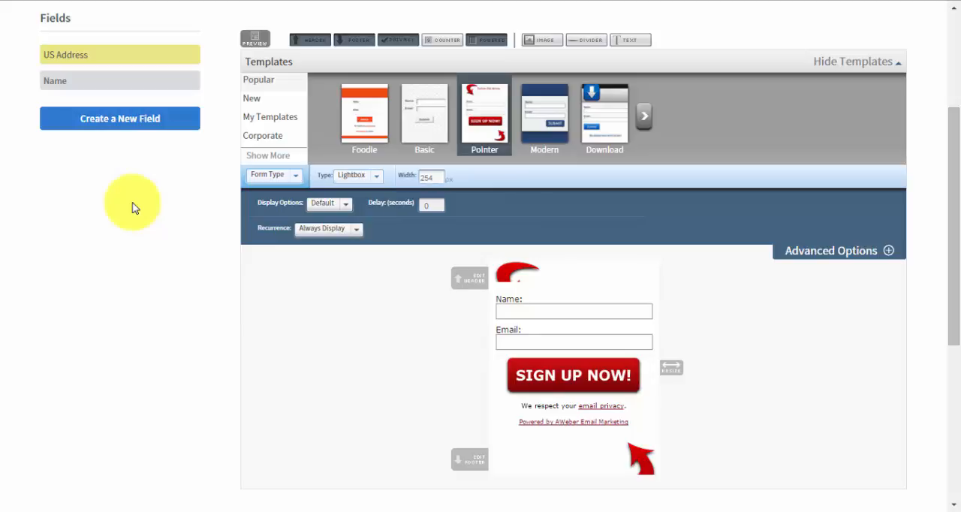
key(Return)
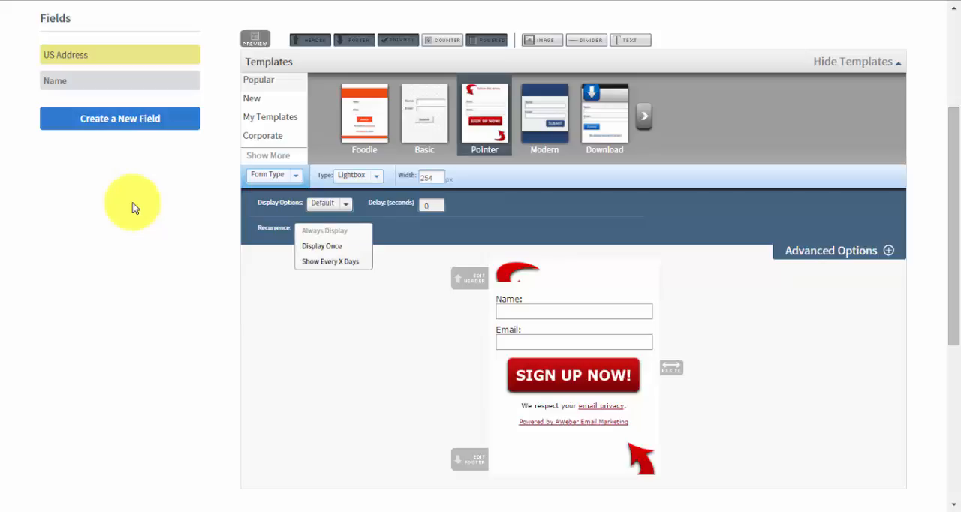
click(135, 207)
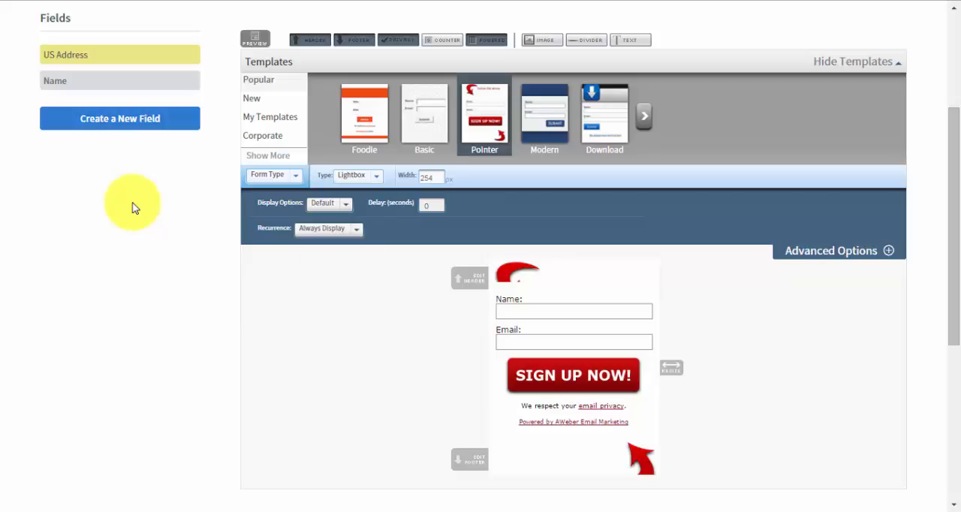
Compare the available form types and set the form back to Pop-Over
key(Return)
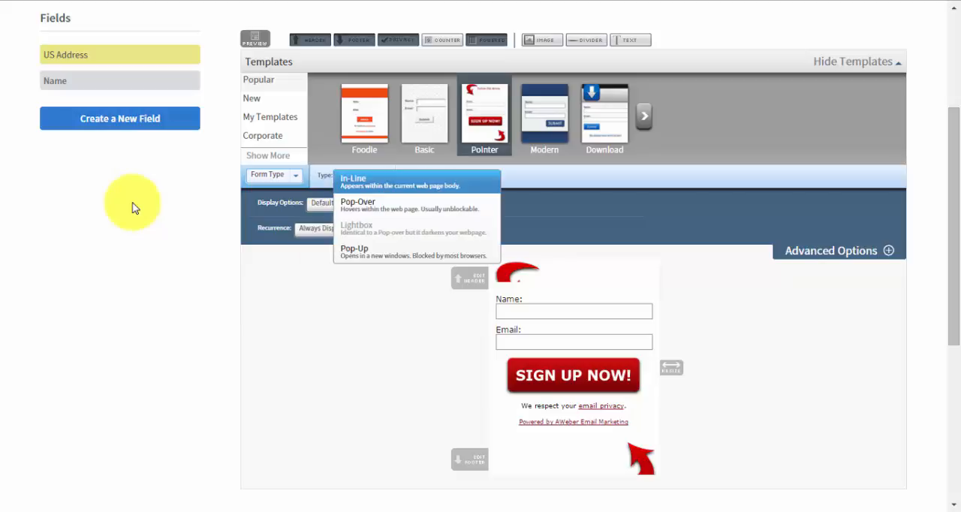
key(Down)
key(Down)
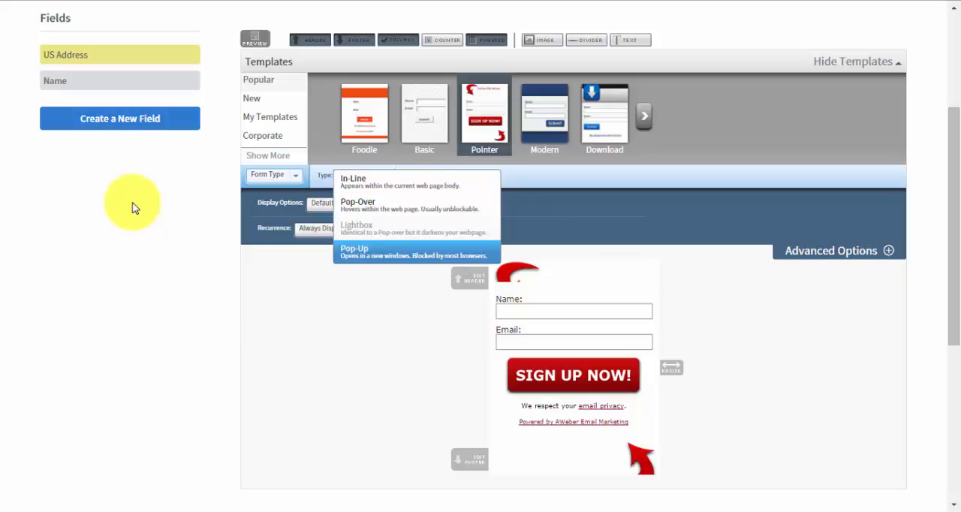
key(Up)
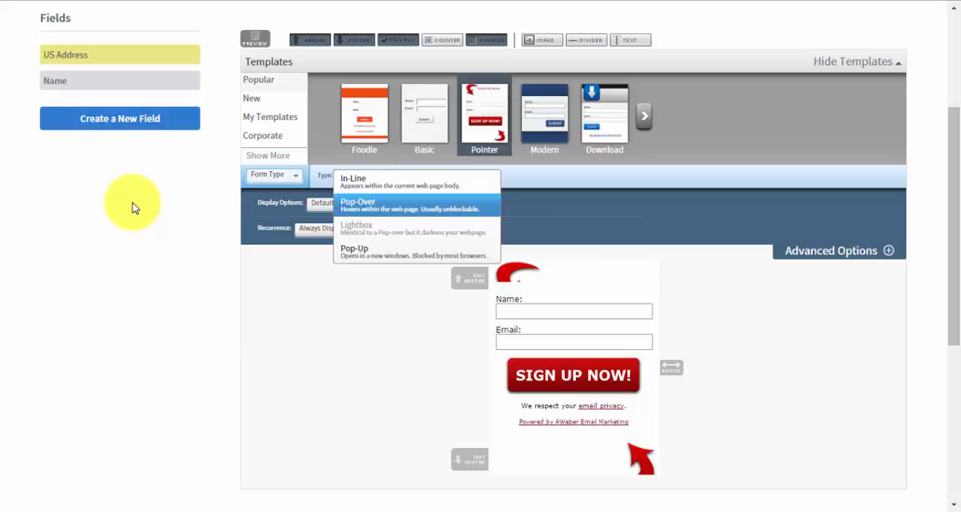
key(Return)
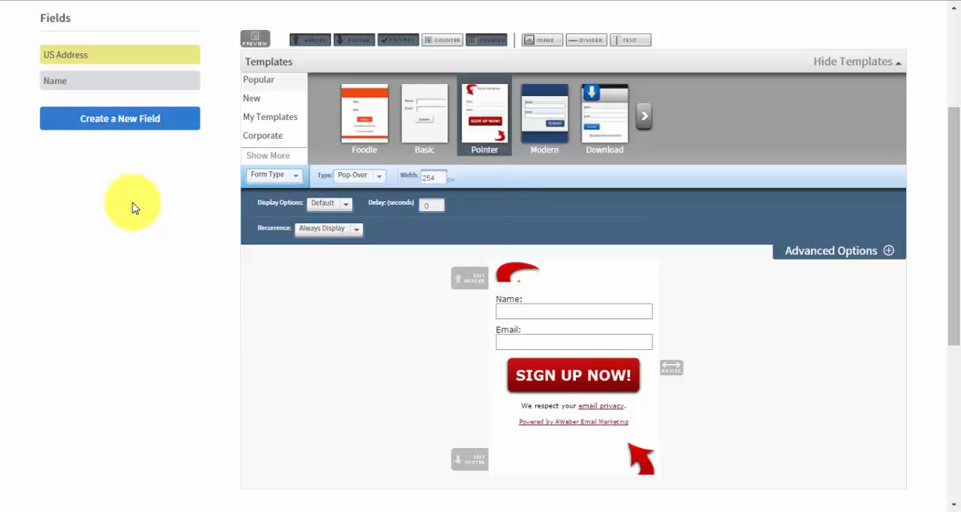
key(Return)
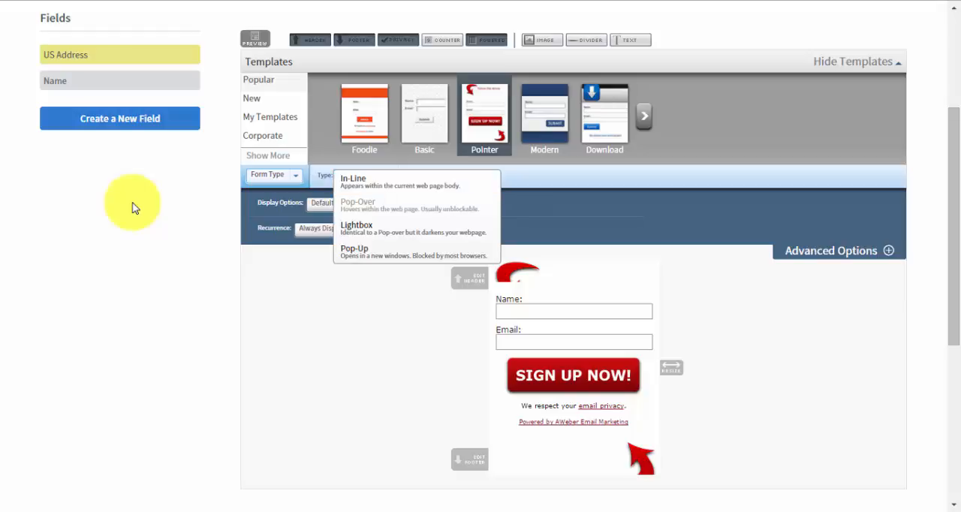
key(Escape)
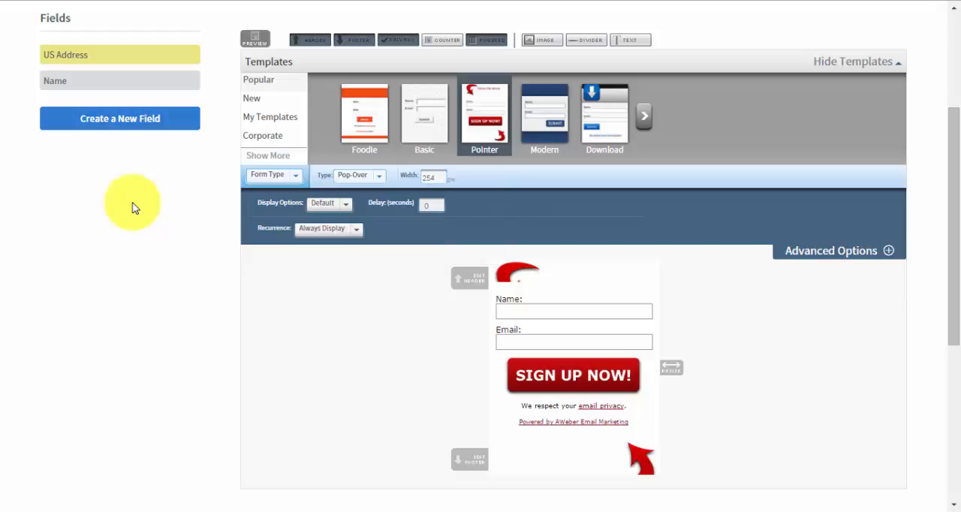
Review the form's display animation choices and set the form type to Lightbox
scroll(132, 208, down, 3)
scroll(133, 208, up, 2)
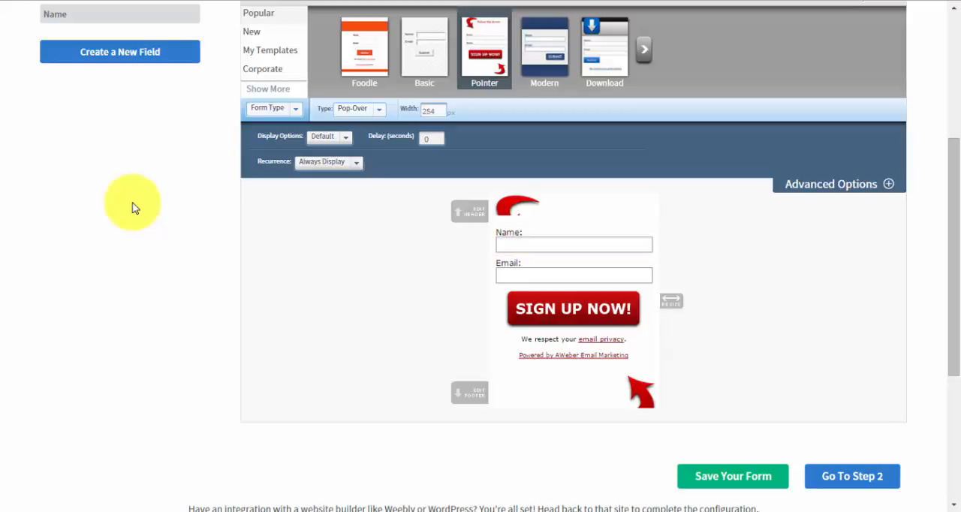
click(329, 138)
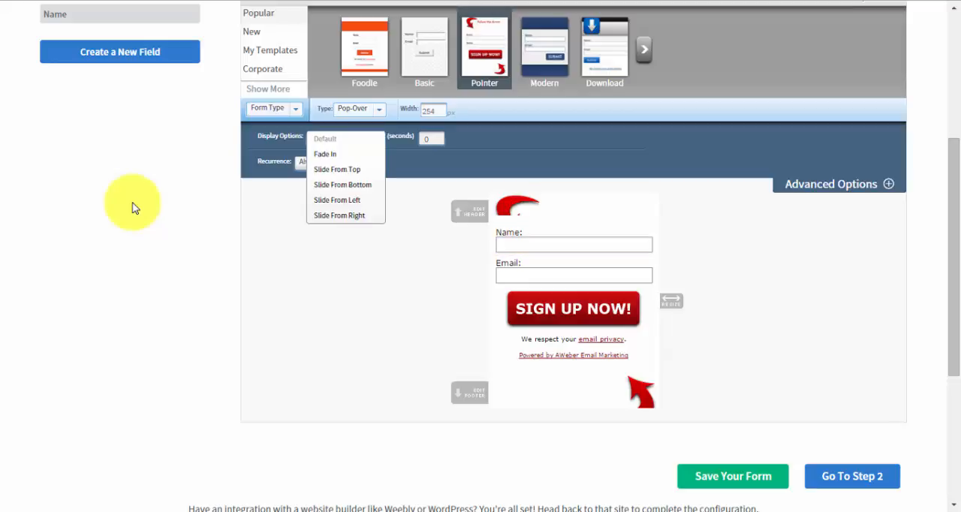
click(132, 208)
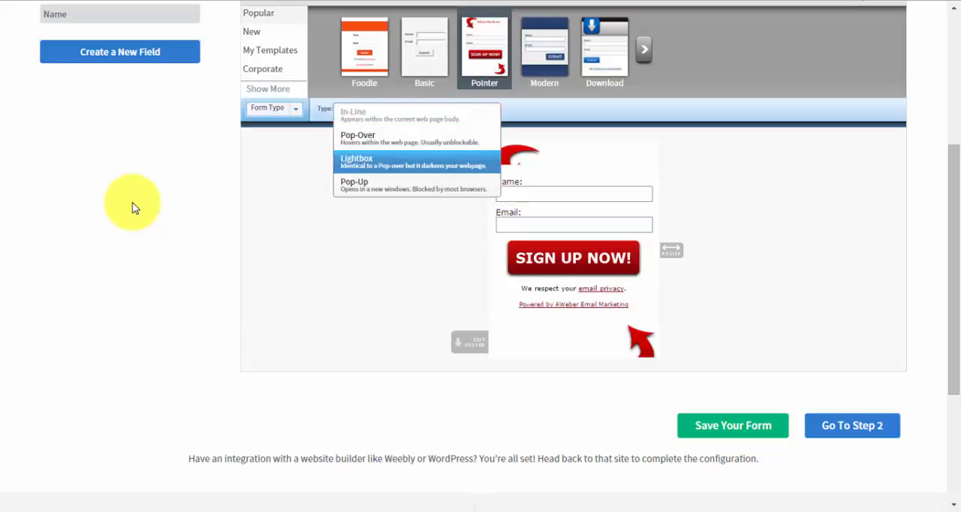
click(416, 162)
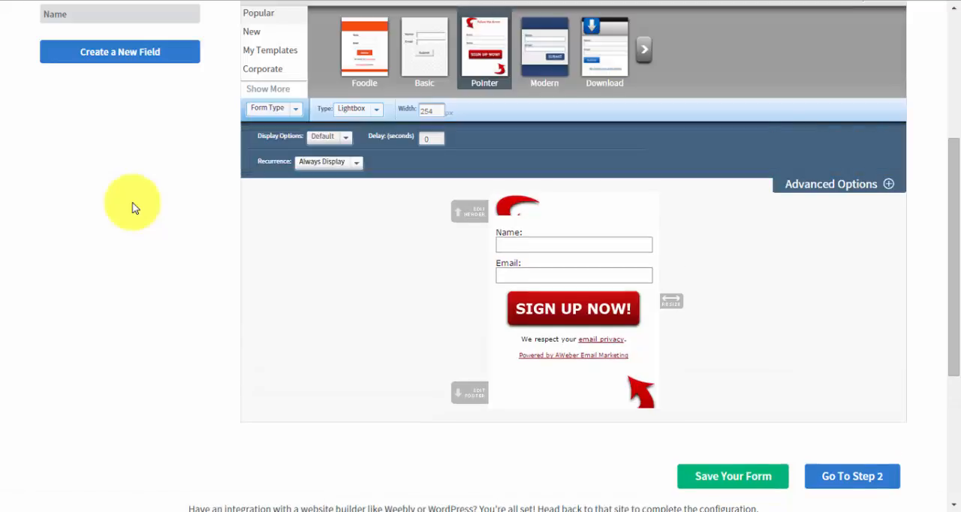
Set the lightbox form's display delay to 5 seconds and proceed to the form's settings
double_click(426, 139)
text(5)
click(133, 203)
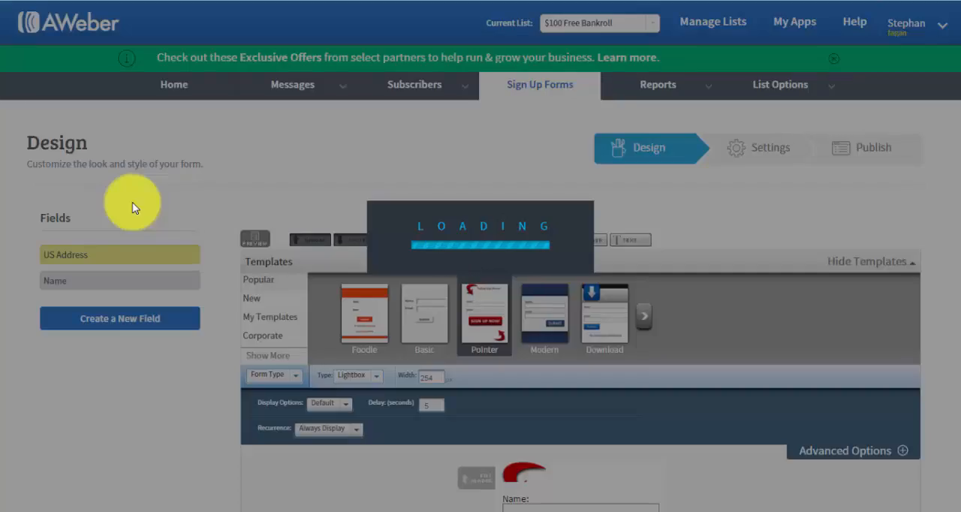
Rename the sign-up form as "$100 Free Bankroll" in its basic settings
scroll(132, 208, down, 5)
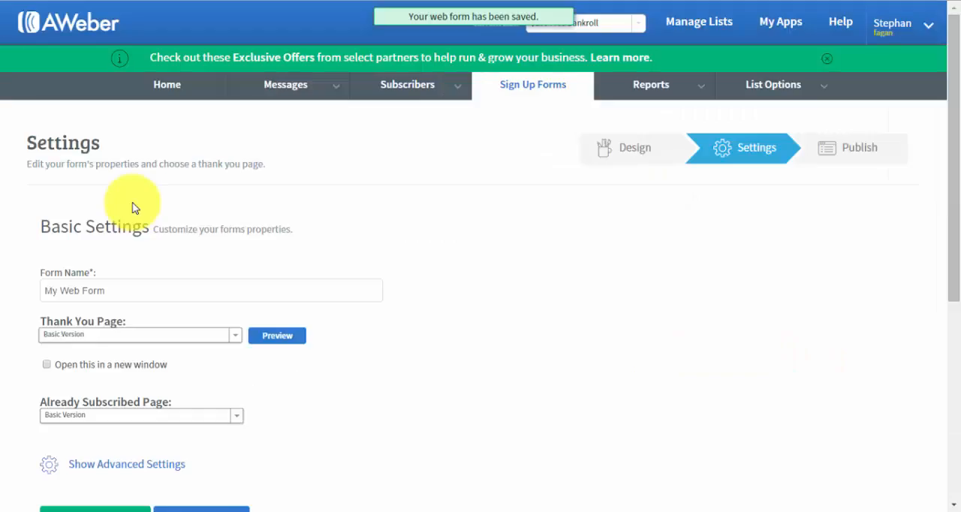
scroll(132, 208, down, 2)
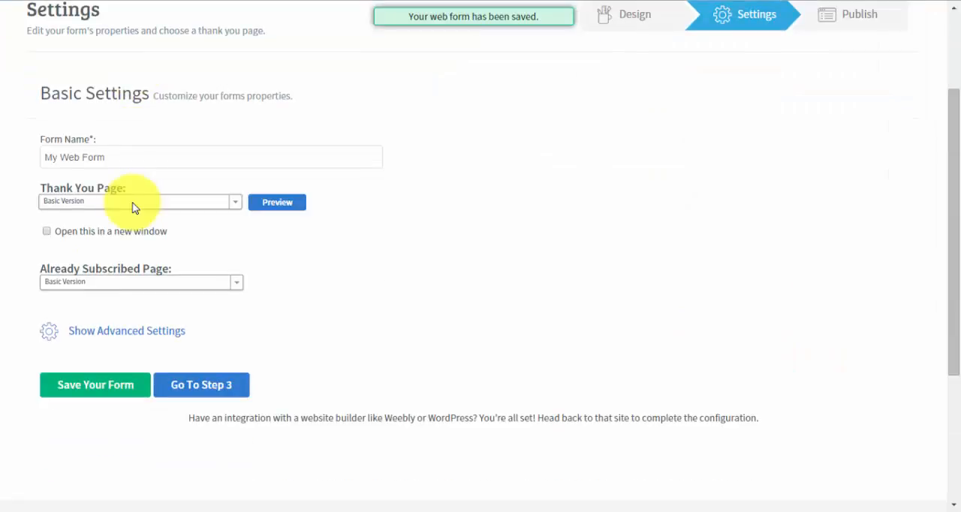
scroll(132, 208, up, 1)
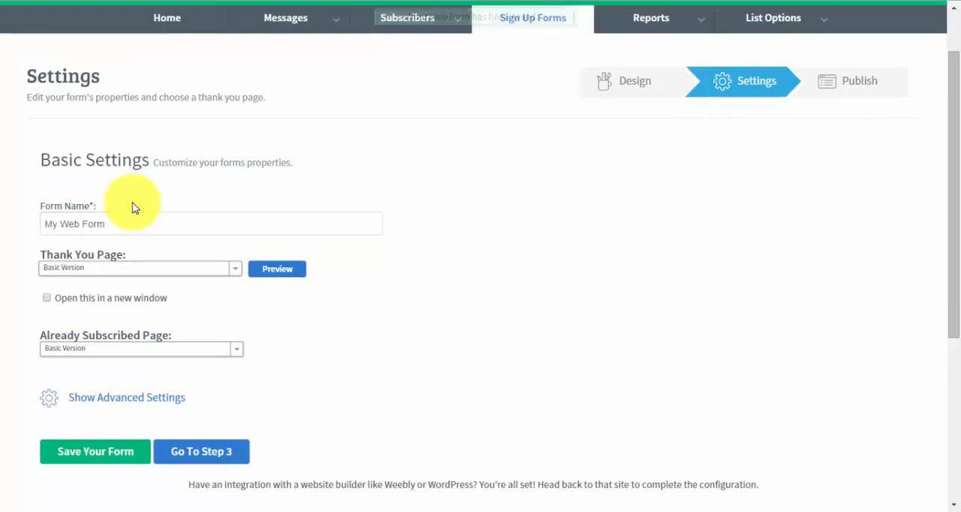
drag(106, 224, 43, 224)
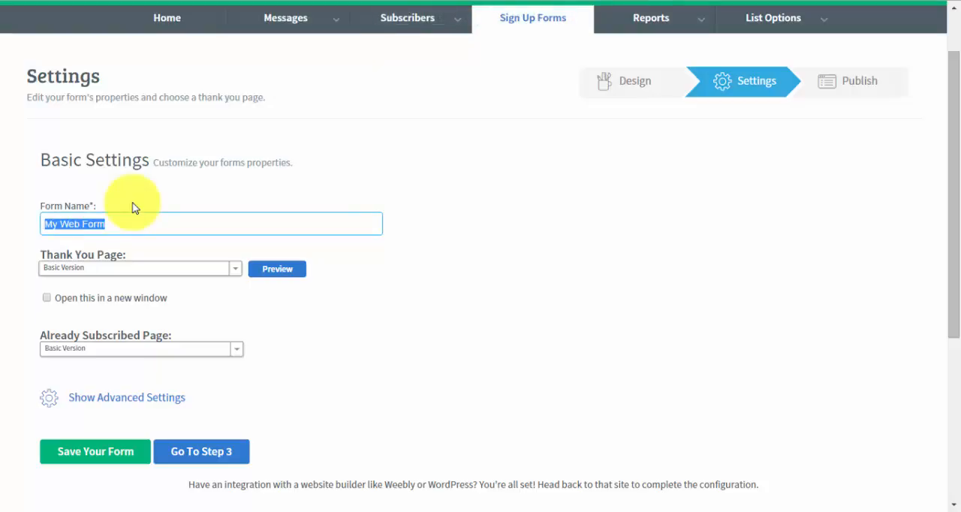
text($100)
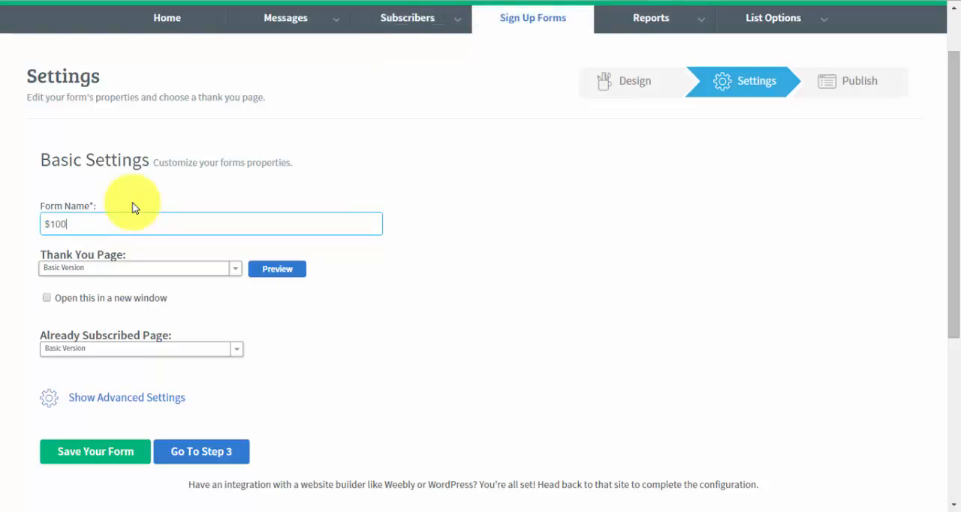
text( Free Bankroll)
Look over the thank you page choices and preview the Basic Version thank you page
scroll(133, 208, down, 2)
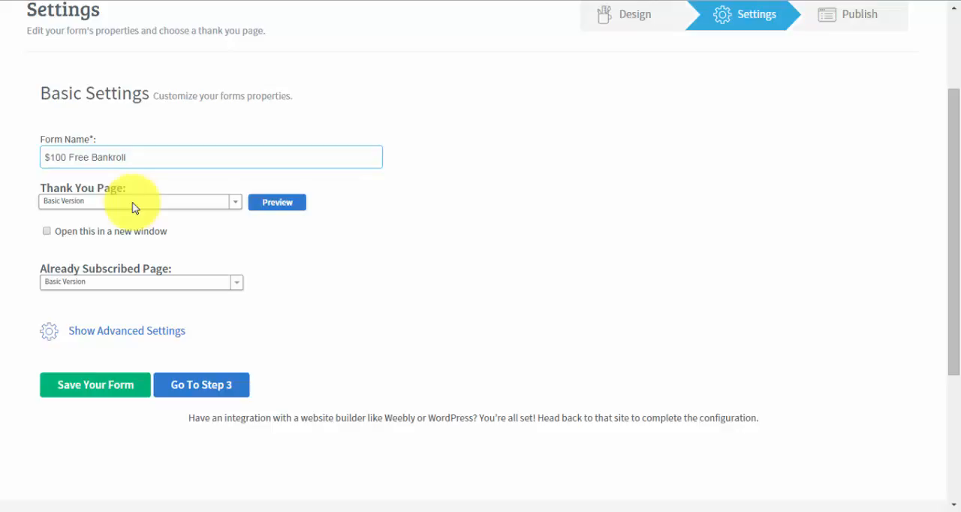
click(134, 208)
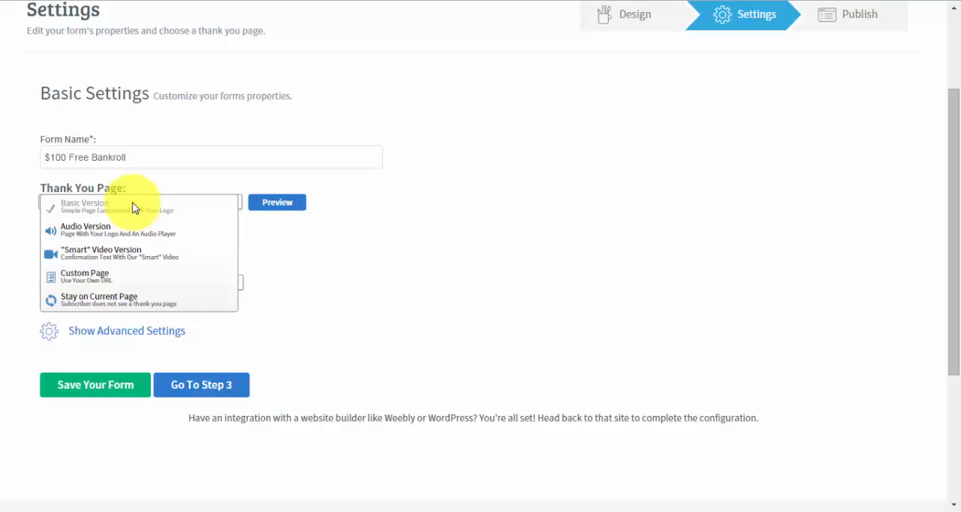
click(133, 208)
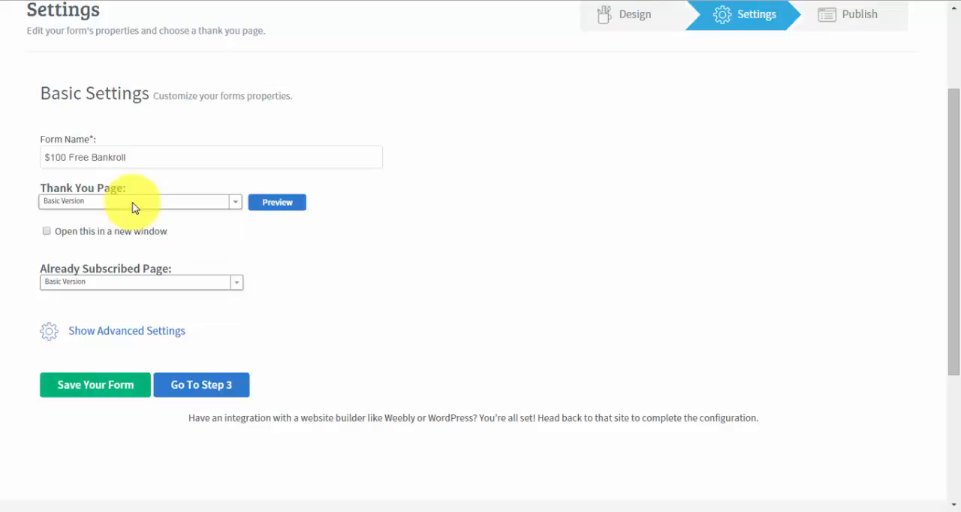
key(Tab)
key(Return)
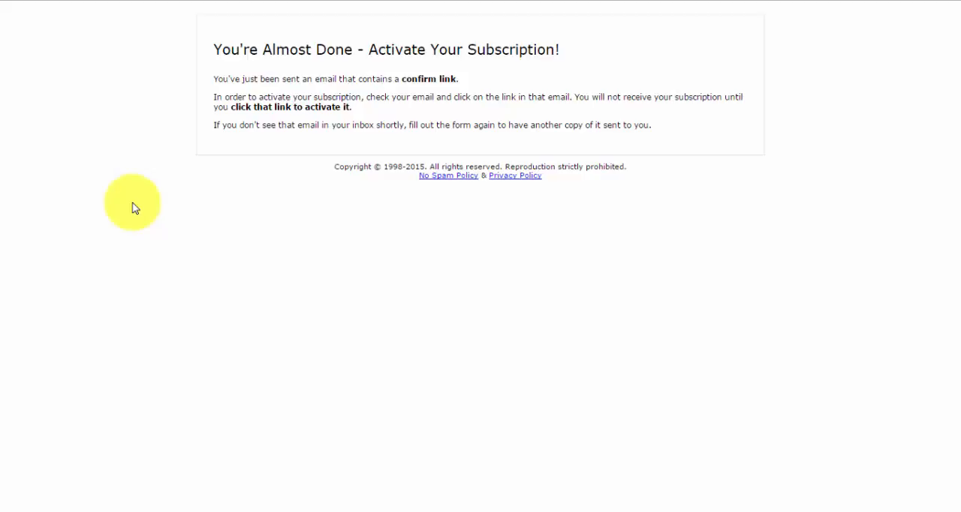
key(ctrl+w)
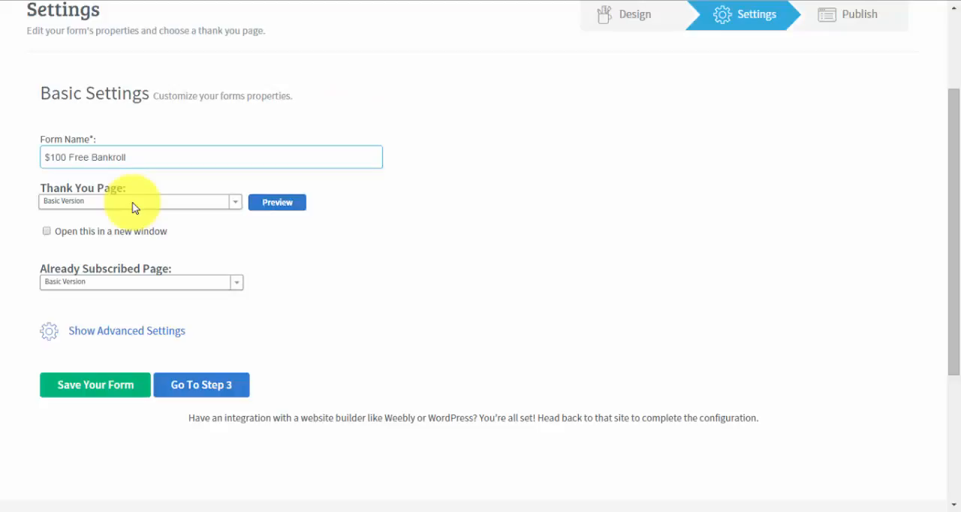
Set the form's thank you page to the "Smart" Video Version
click(134, 201)
key(Down)
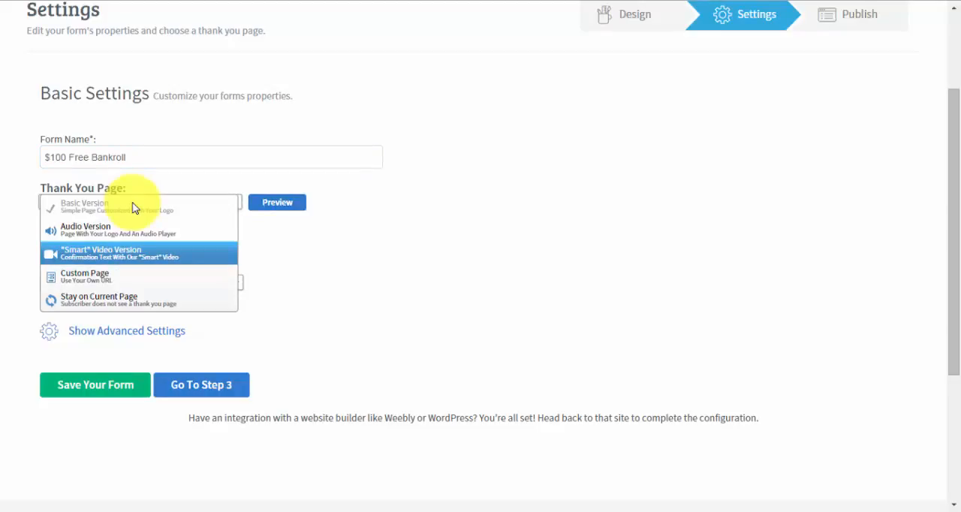
key(Return)
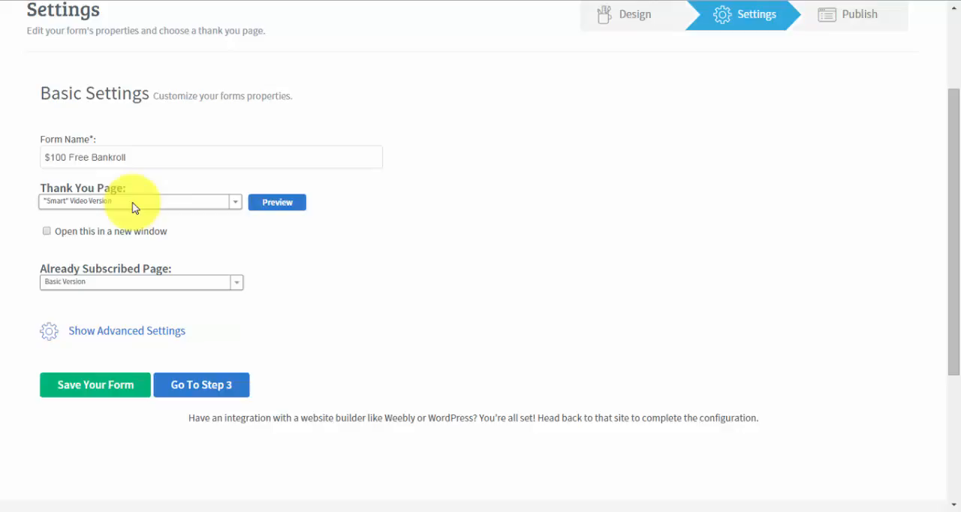
Show the form's advanced settings and review the thank you page choices, keeping the "Smart" Video Version
key(Return)
scroll(135, 208, down, 1)
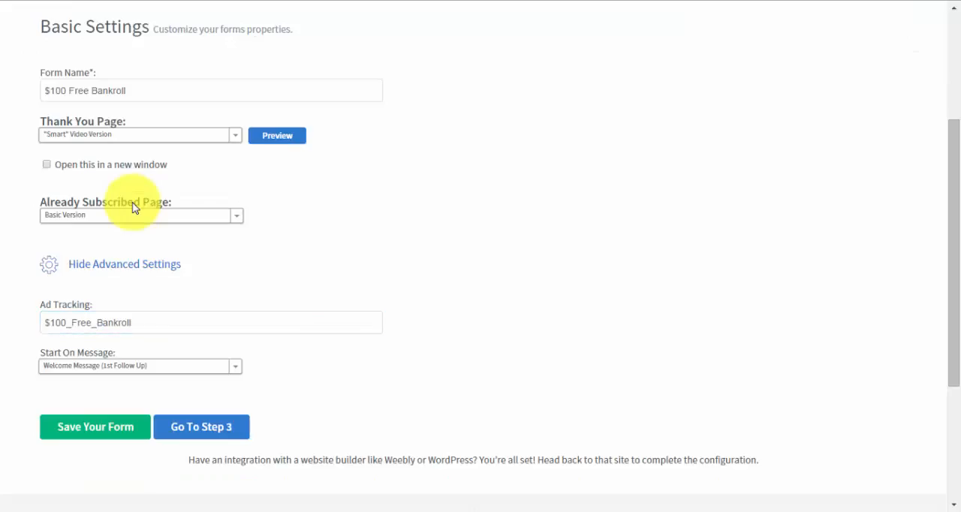
key(Down)
key(Return)
scroll(133, 208, up, 2)
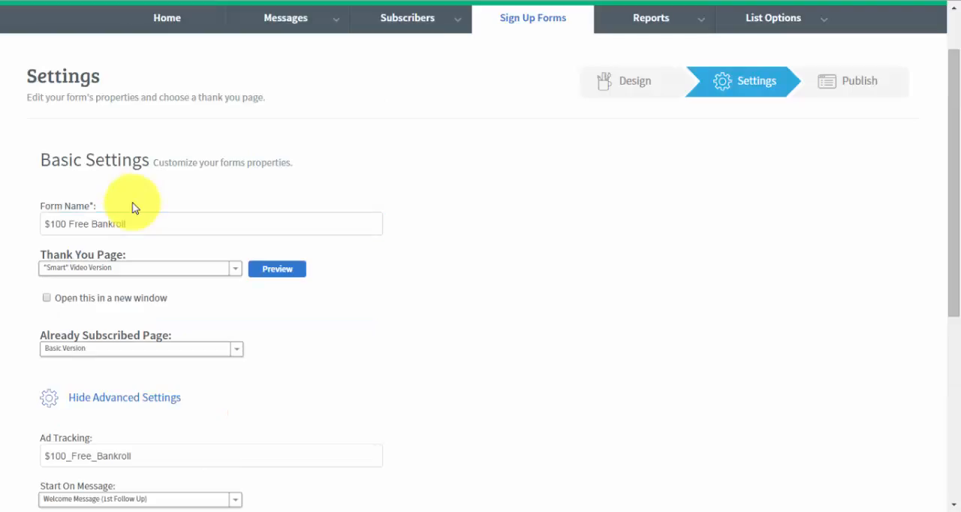
key(Down)
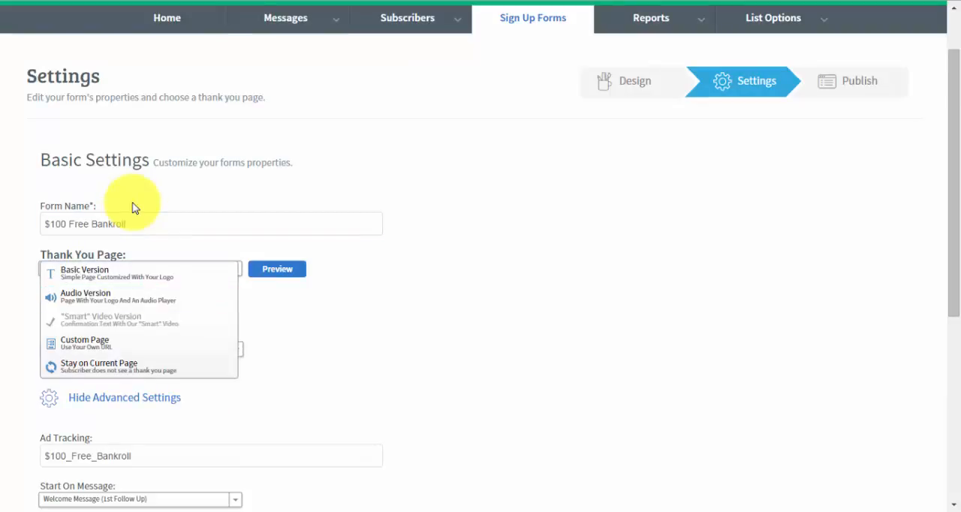
key(Return)
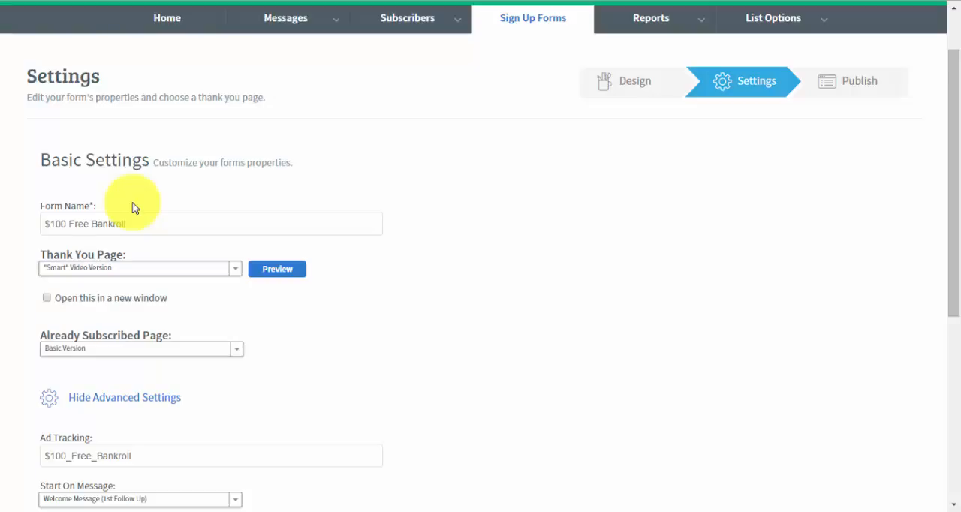
Save the sign-up form and proceed to its publishing options
scroll(134, 208, down, 3)
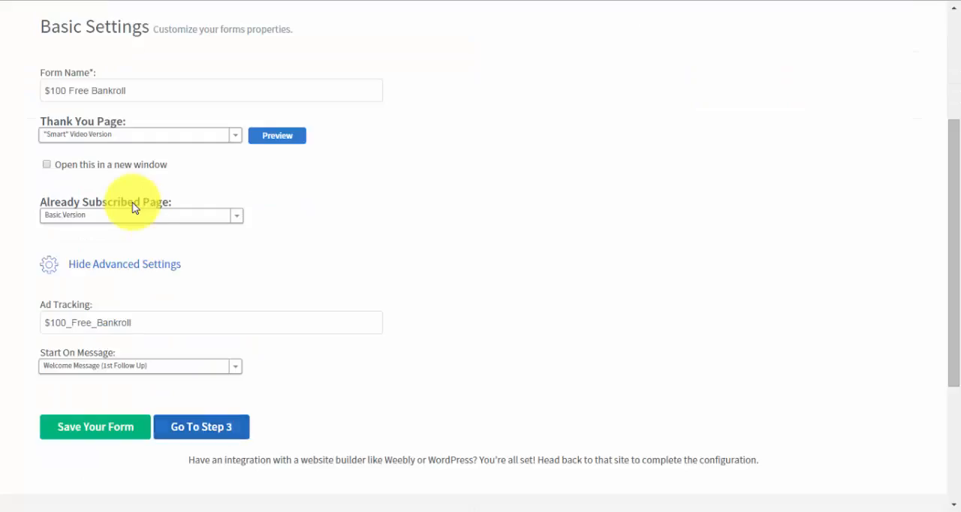
click(96, 426)
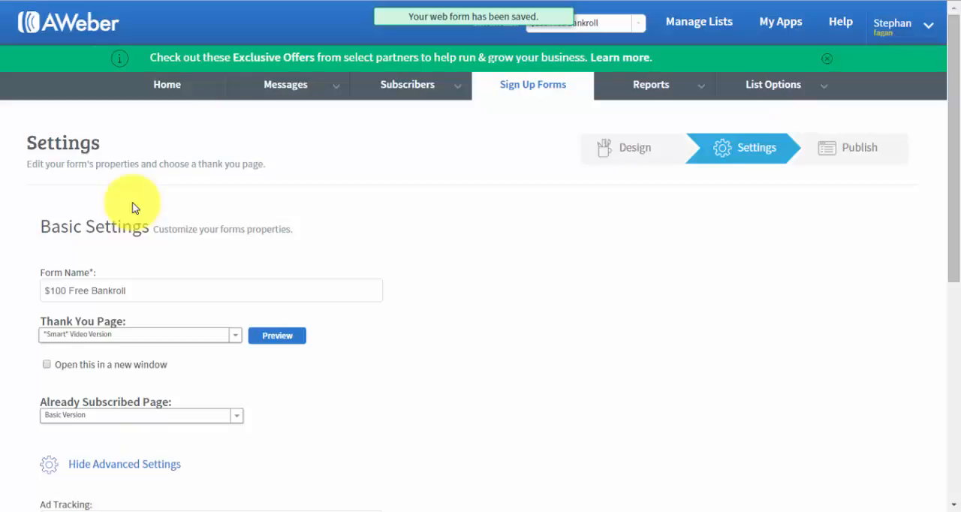
scroll(133, 207, down, 7)
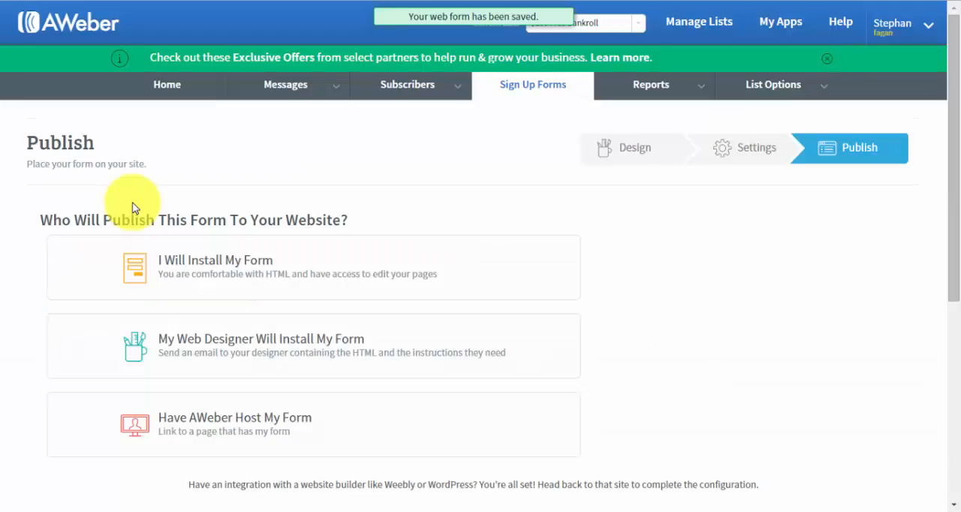
scroll(132, 208, down, 1)
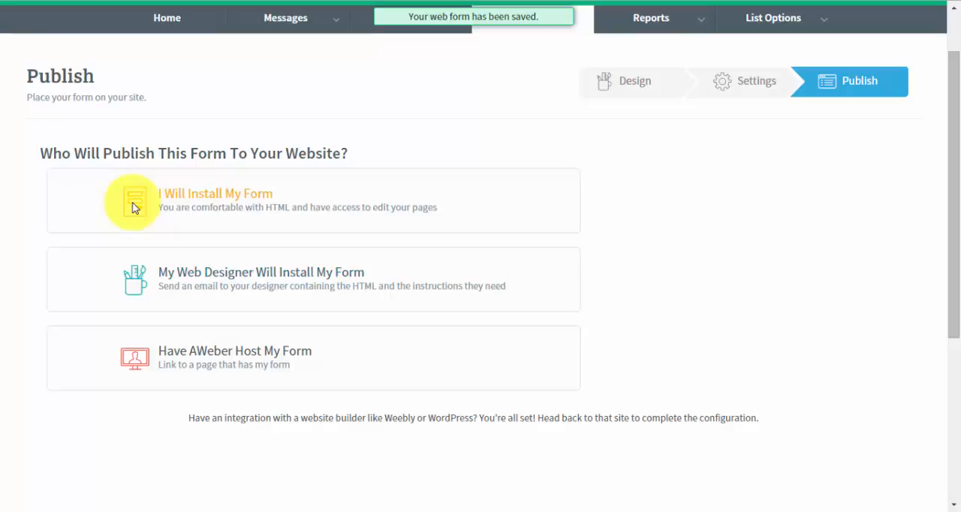
Choose to install the form yourself and select its JavaScript snippet
click(132, 208)
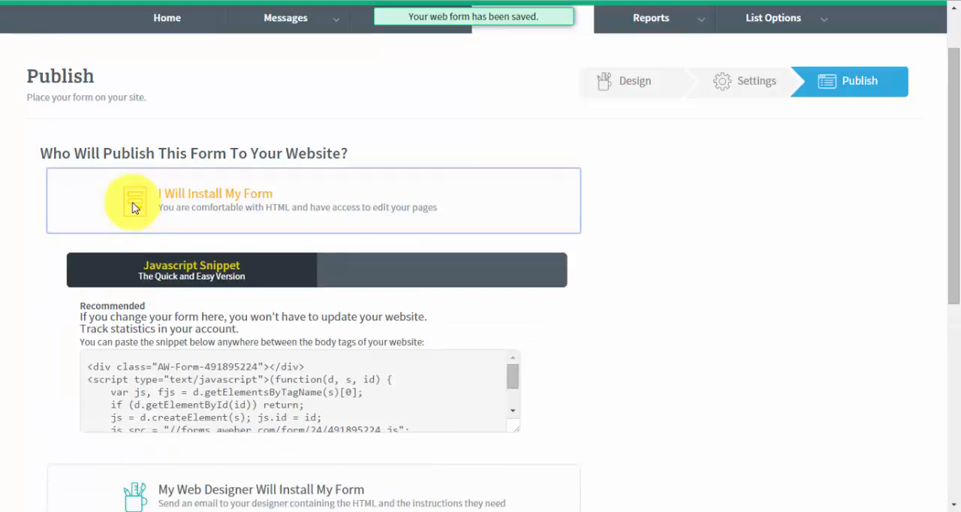
scroll(133, 203, down, 2)
click(133, 204)
key(ctrl+c)
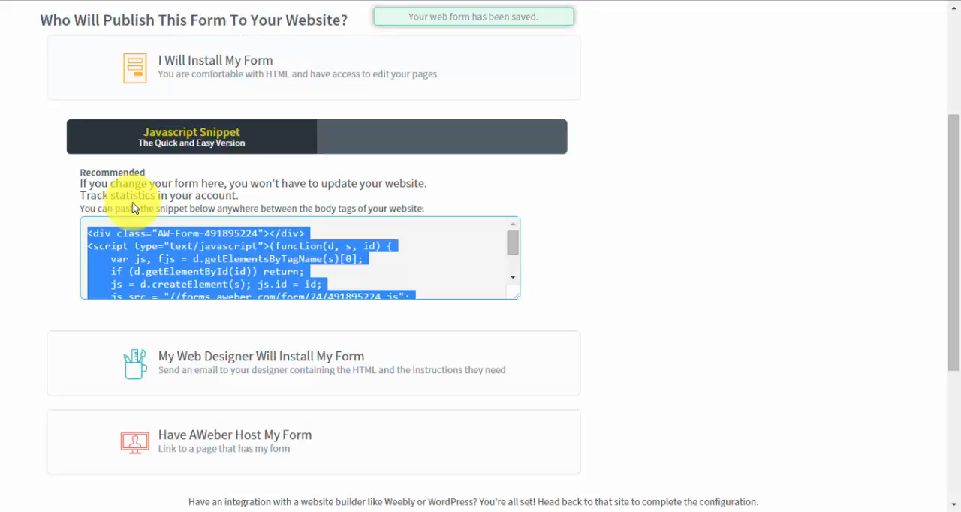
key(Tab)
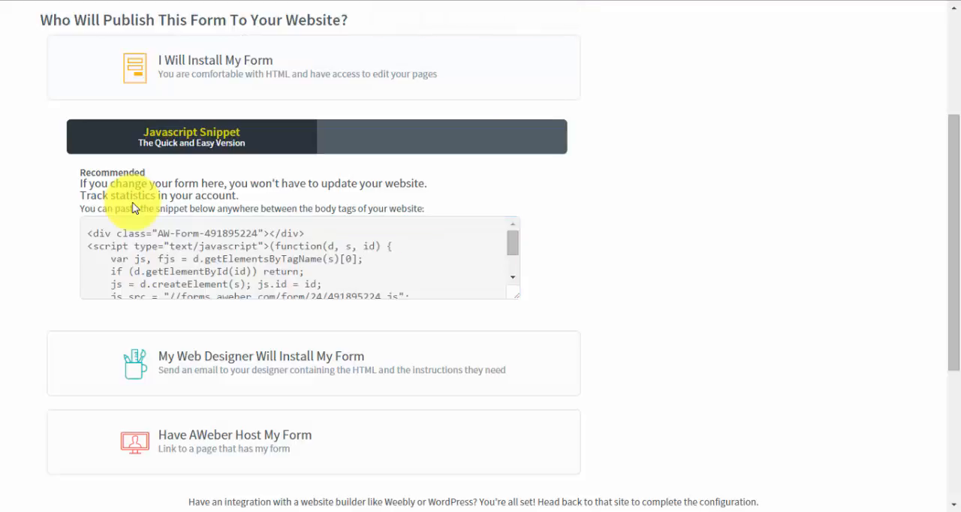
Review the web designer and AWeber-hosted publishing options, and return to the self-install option
key(Return)
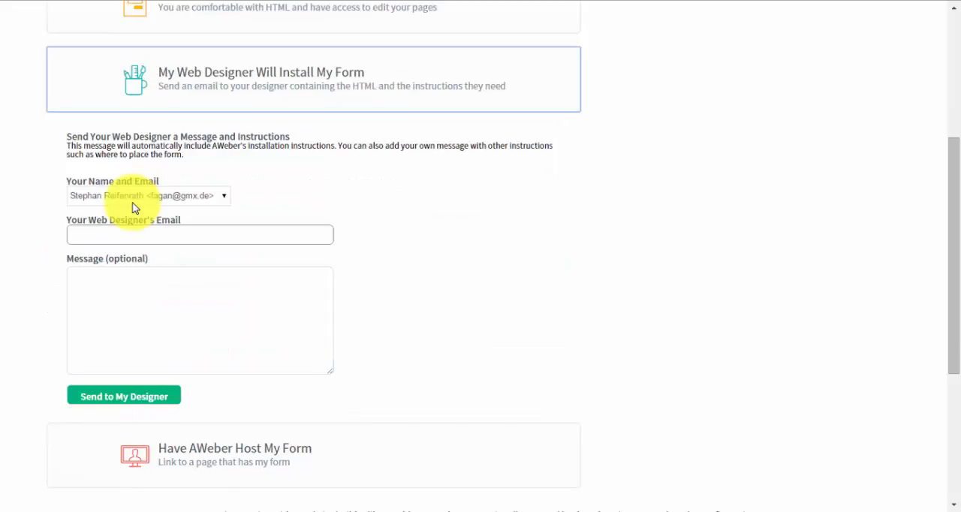
scroll(133, 208, down, 2)
key(Tab)
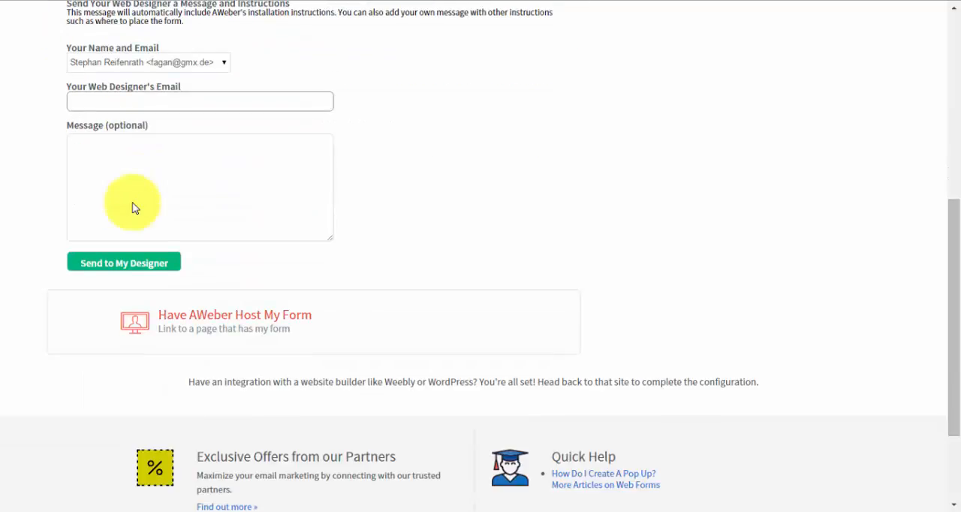
key(Return)
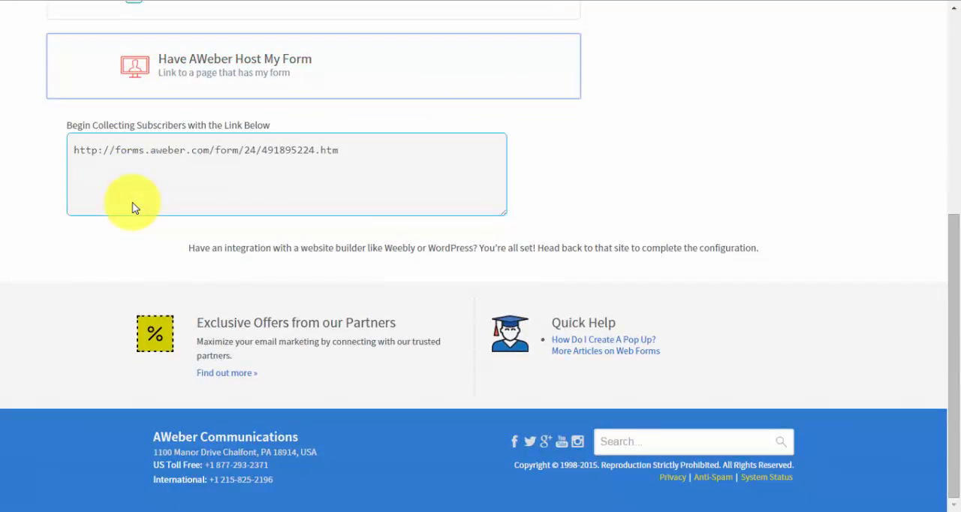
scroll(133, 208, up, 4)
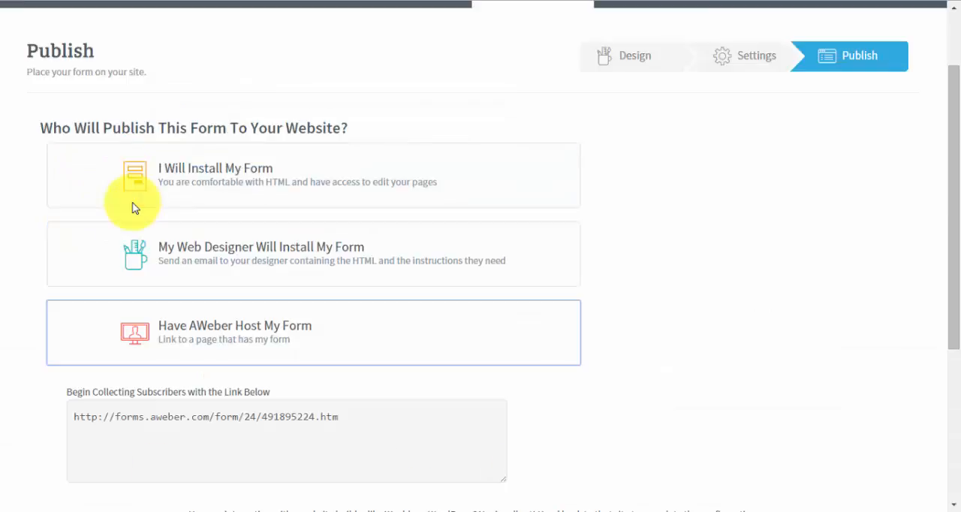
click(134, 207)
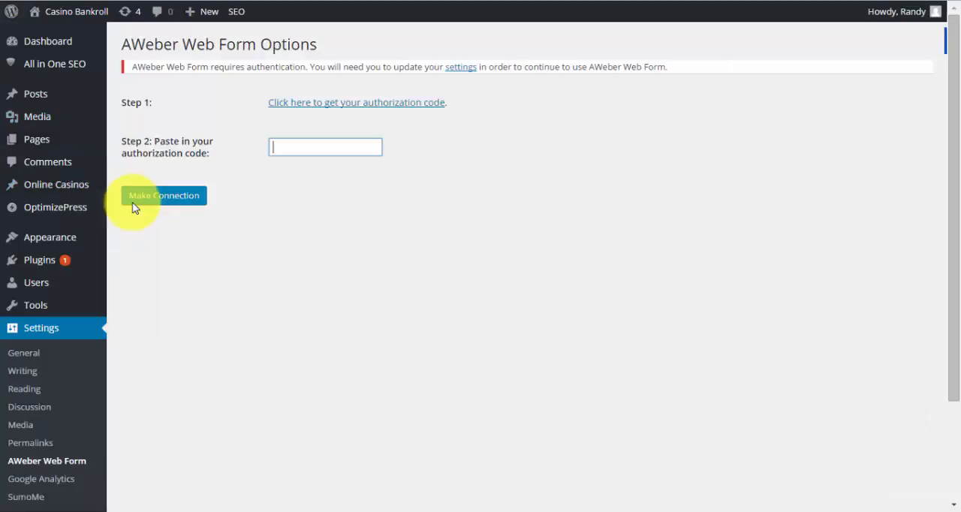
Switch to the site's WordPress admin, open the widget management page and show where the AWeber Web Form widget can be placed
mouse_move(40, 259)
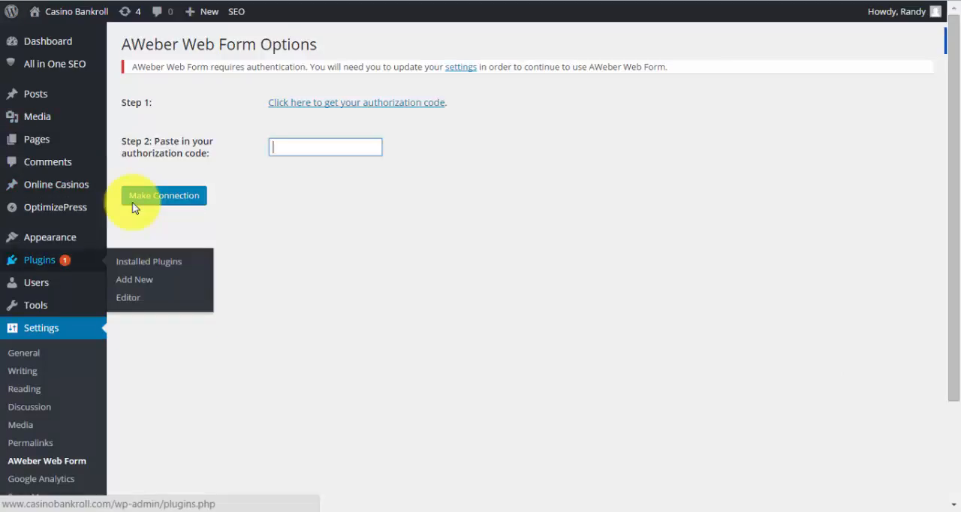
mouse_move(49, 237)
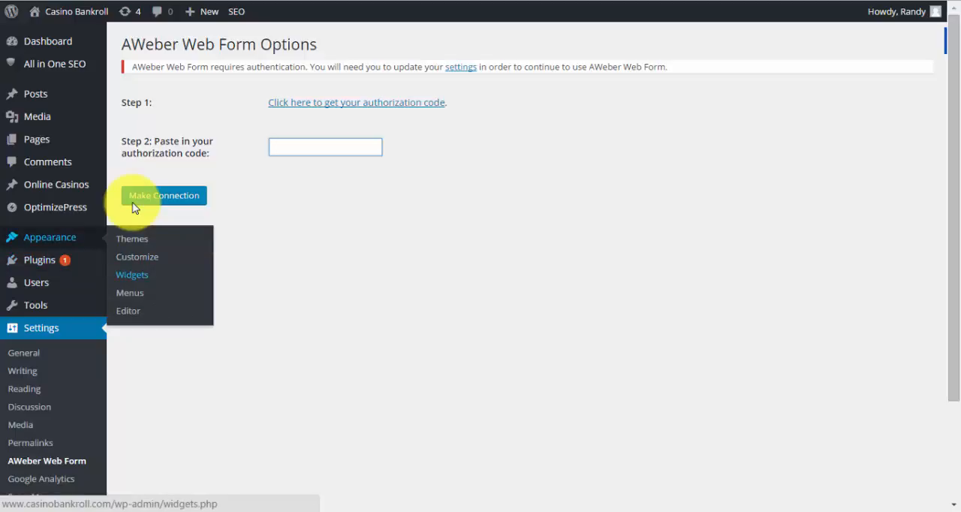
click(132, 275)
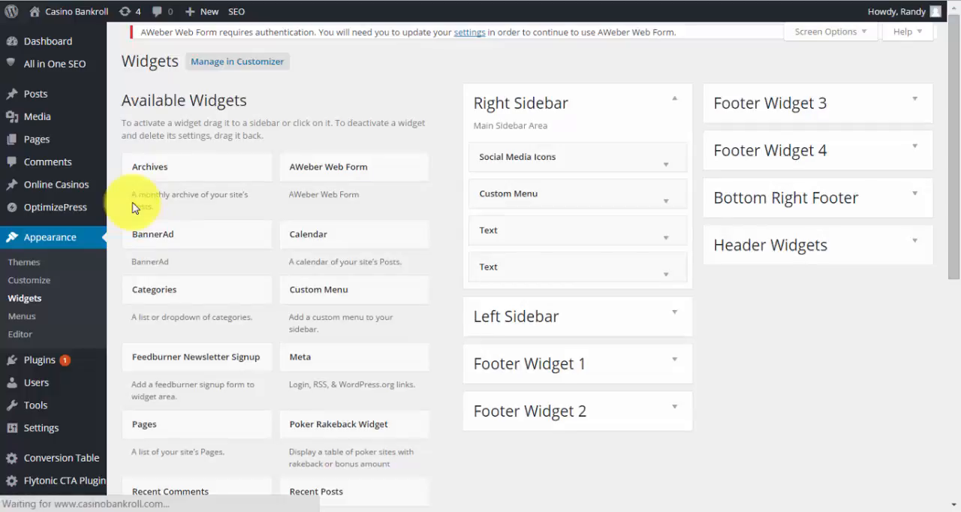
click(345, 177)
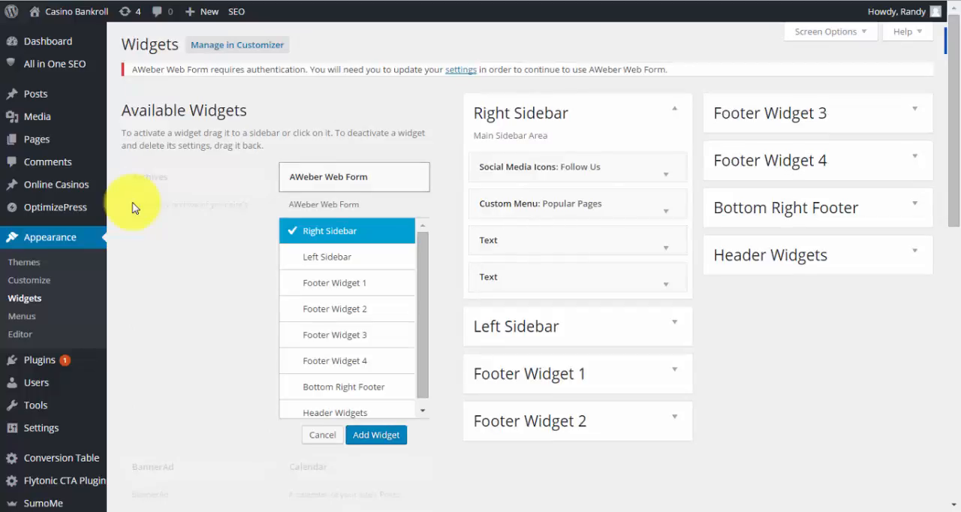
Replace the code in the Right Sidebar's last Text widget with the new form's JavaScript snippet and save the widget
click(665, 283)
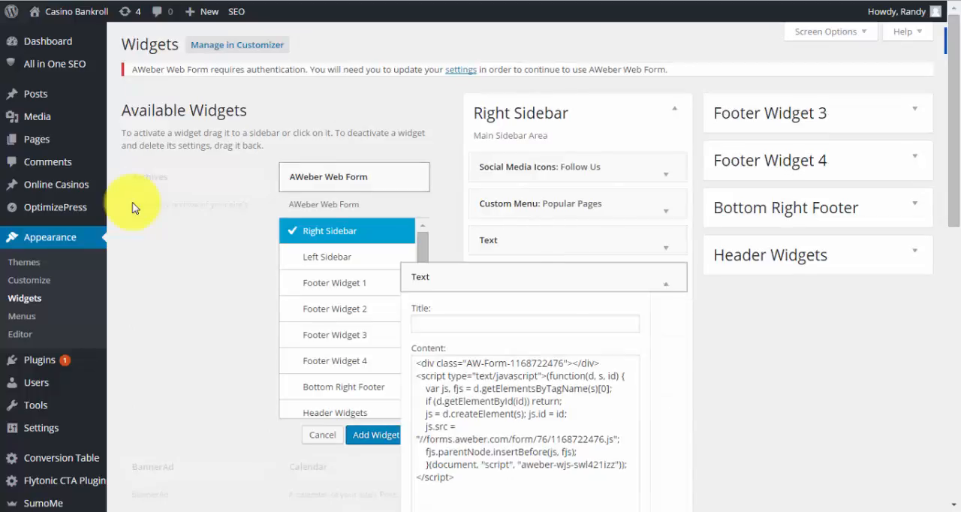
scroll(665, 283, down, 2)
key(ctrl+a)
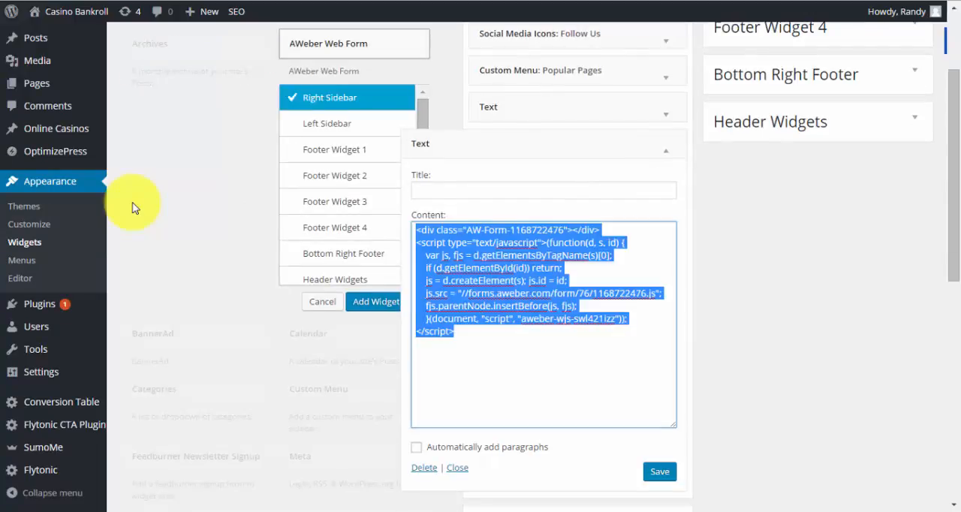
key(ctrl+v)
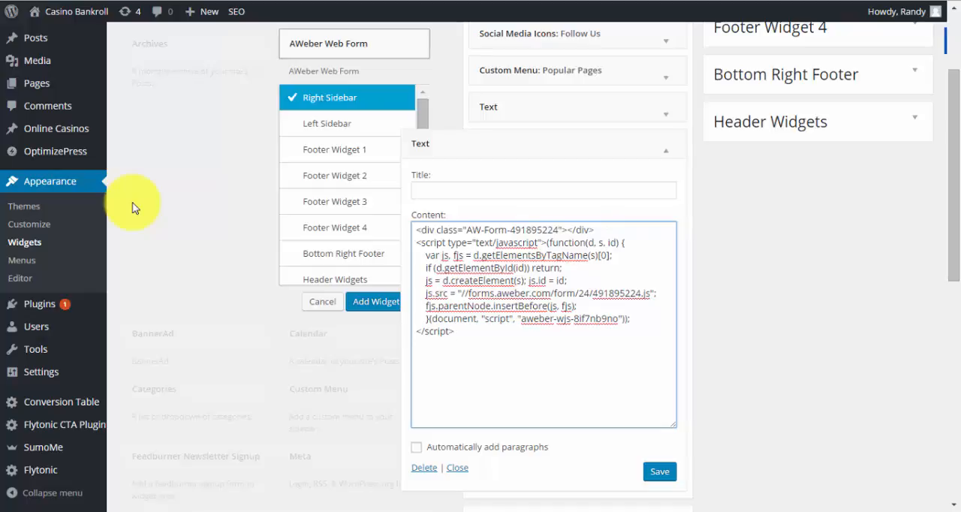
key(Tab)
key(Tab)
key(Tab)
key(Tab)
key(Return)
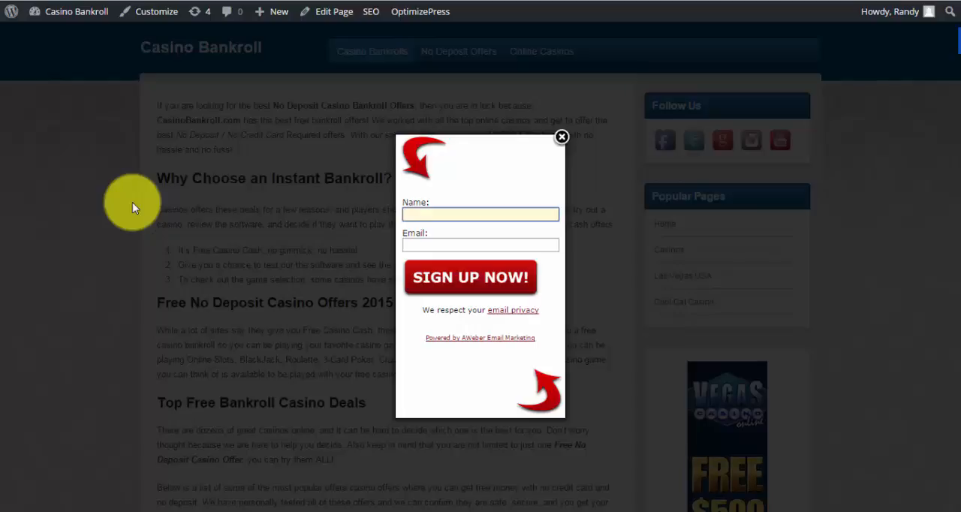
Check the lightbox sign-up form on the live Casino Bankroll page, close it and look through the page
key(Tab)
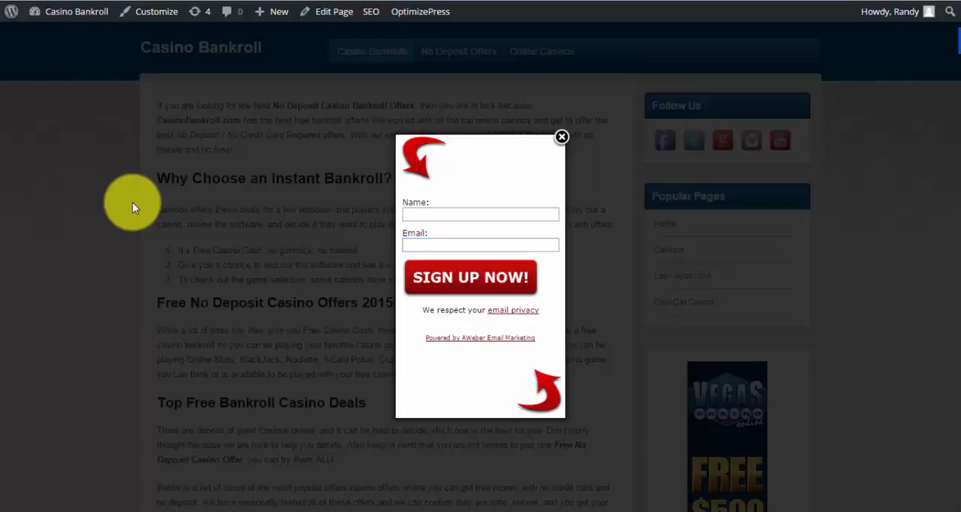
click(132, 208)
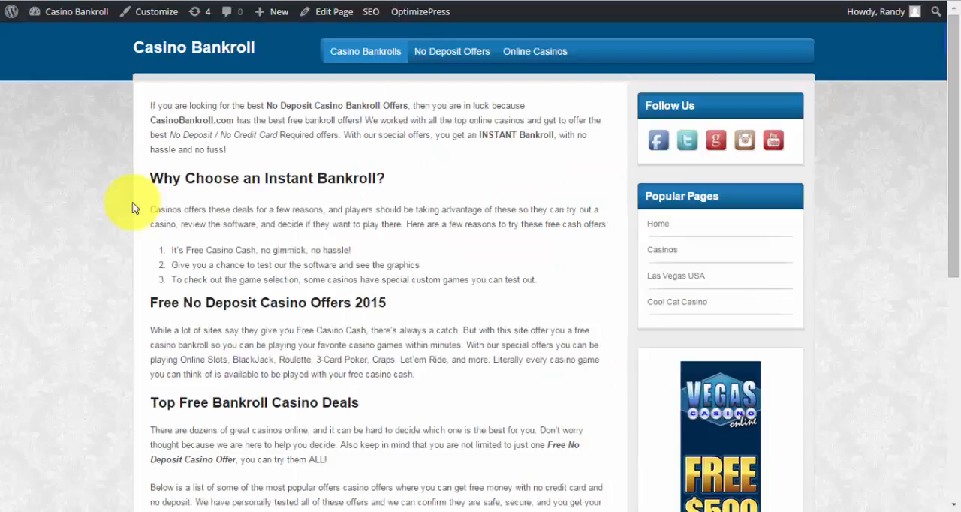
scroll(131, 208, down, 4)
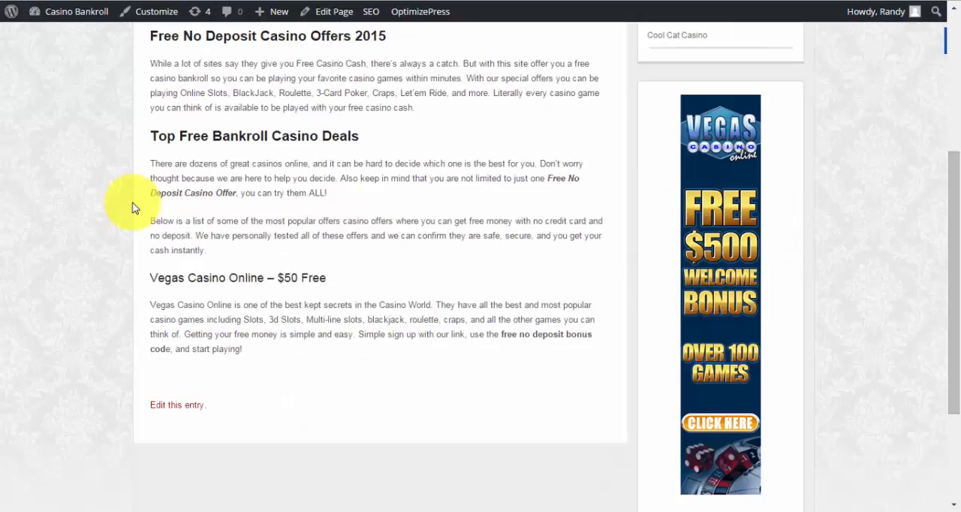
scroll(132, 208, up, 3)
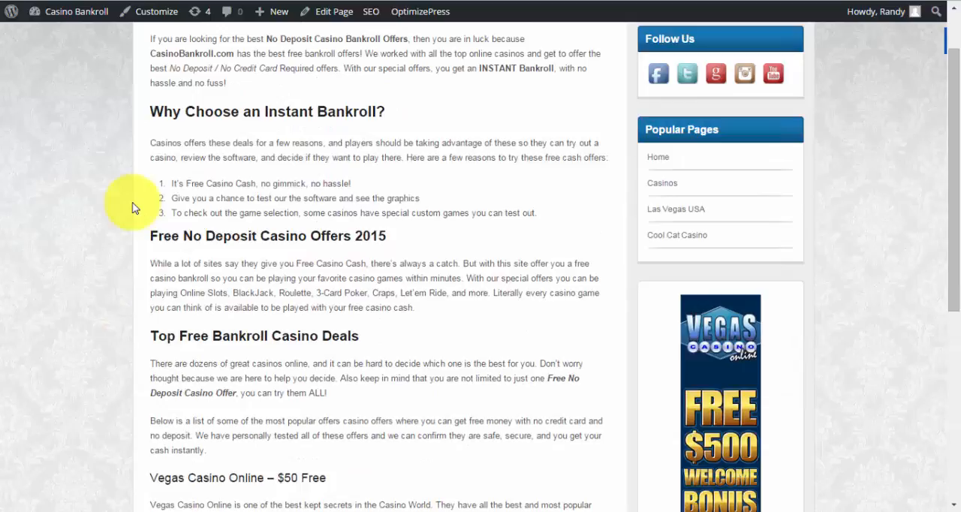
Return to AWeber and start a new message for the $100 Free Casino Bankroll list in the Drag & Drop Email Builder
scroll(132, 208, up, 1)
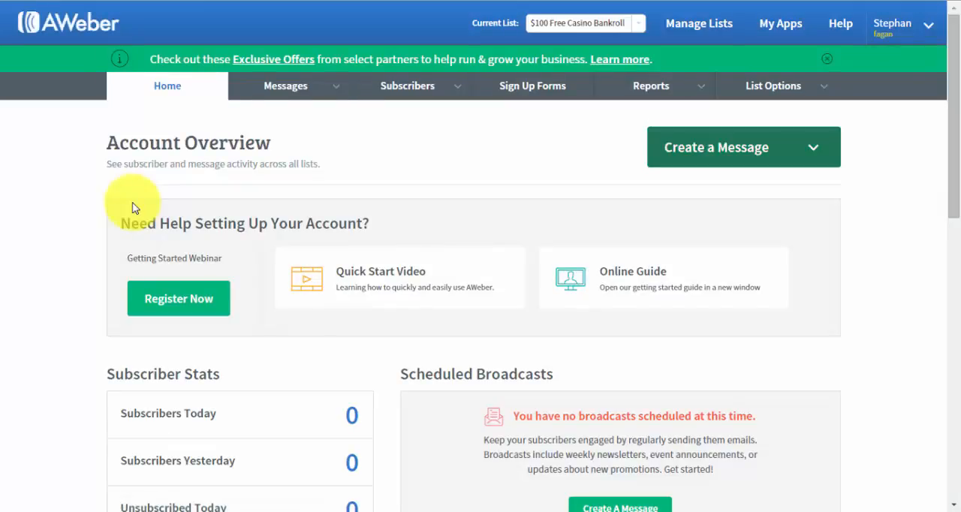
click(743, 147)
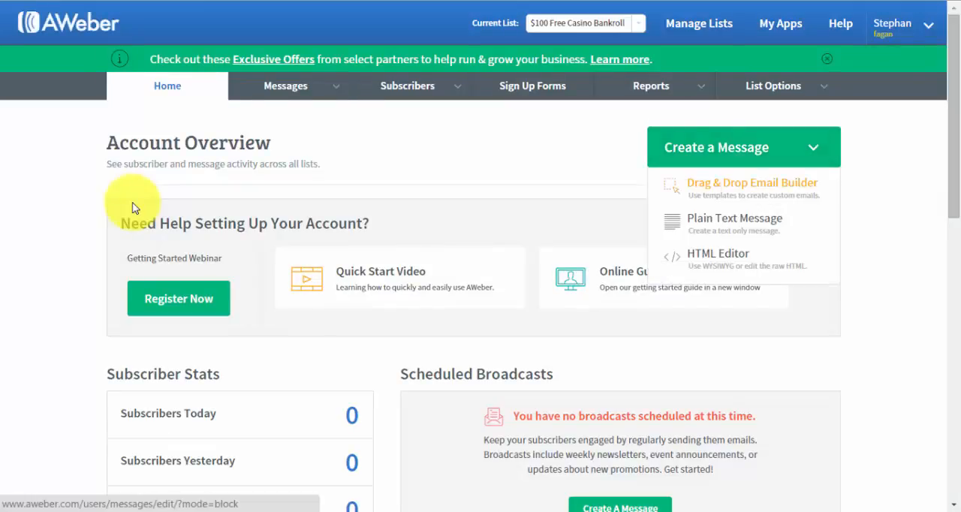
click(752, 186)
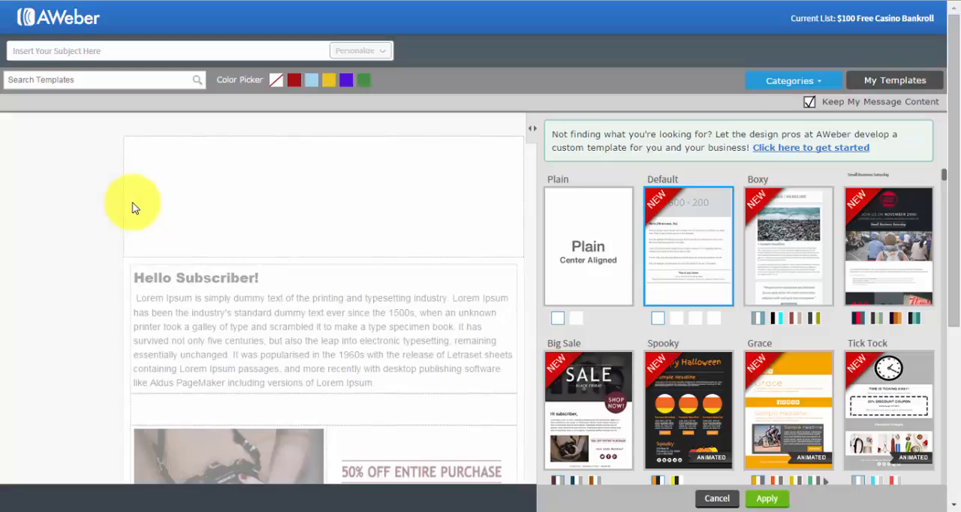
Look through the email template gallery and close it without applying another template
scroll(132, 208, down, 1)
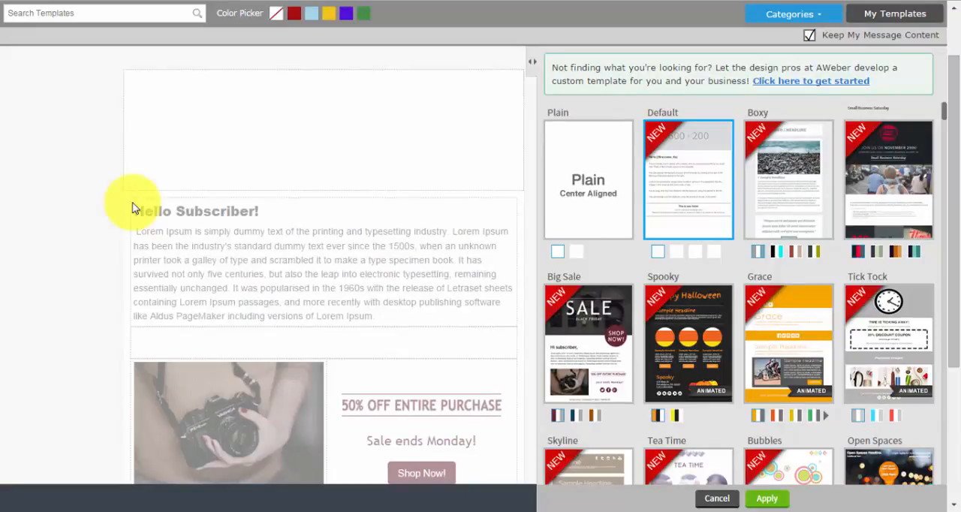
scroll(132, 208, down, 3)
scroll(132, 208, up, 4)
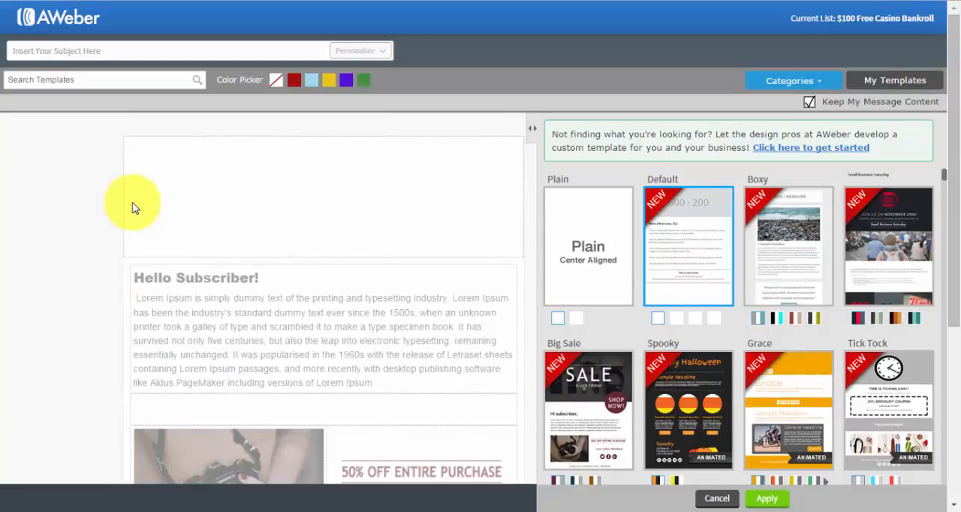
click(717, 498)
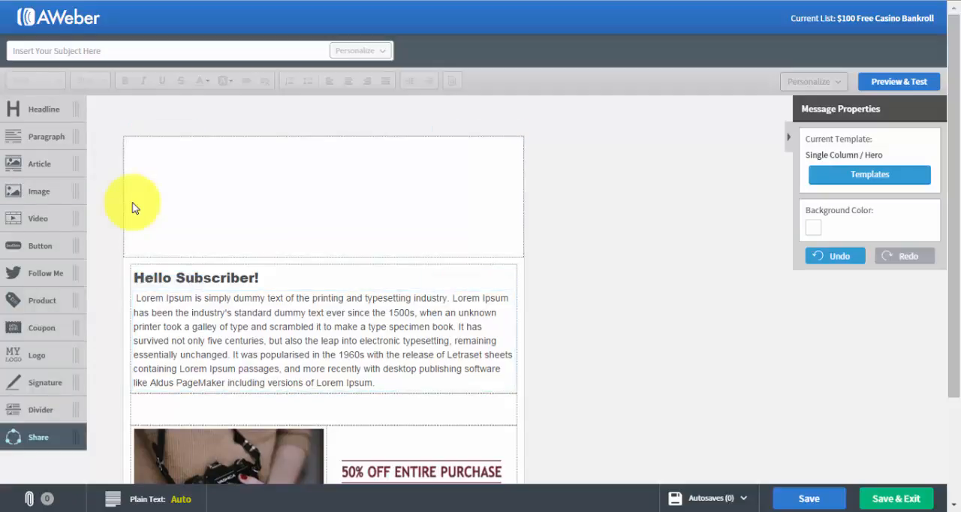
Insert a Share block with social network links between the "Hello Subscriber!" headline and the paragraph below it
drag(37, 437, 217, 259)
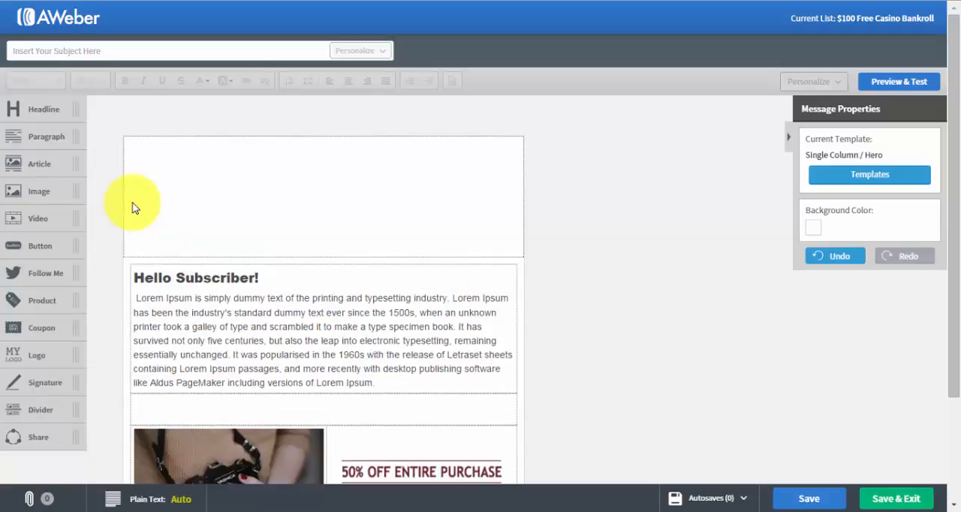
drag(37, 437, 182, 263)
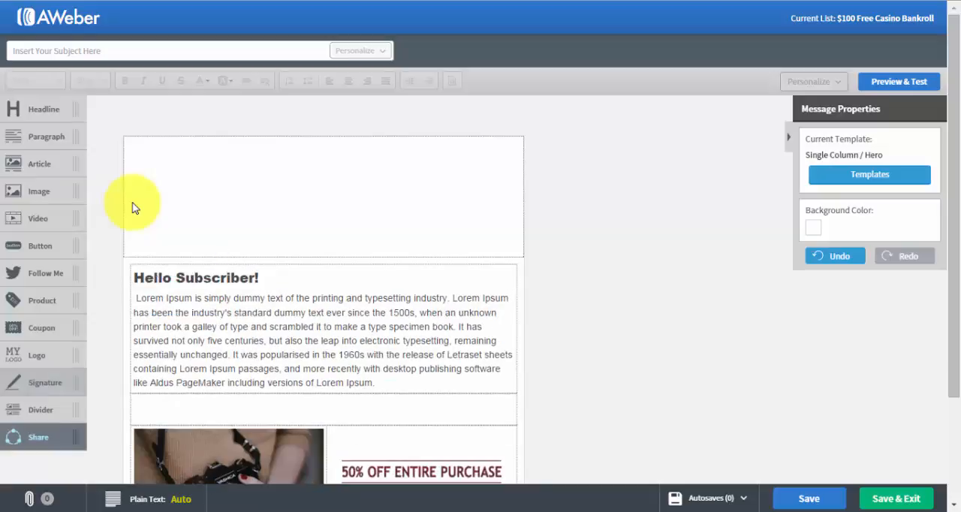
drag(37, 437, 166, 288)
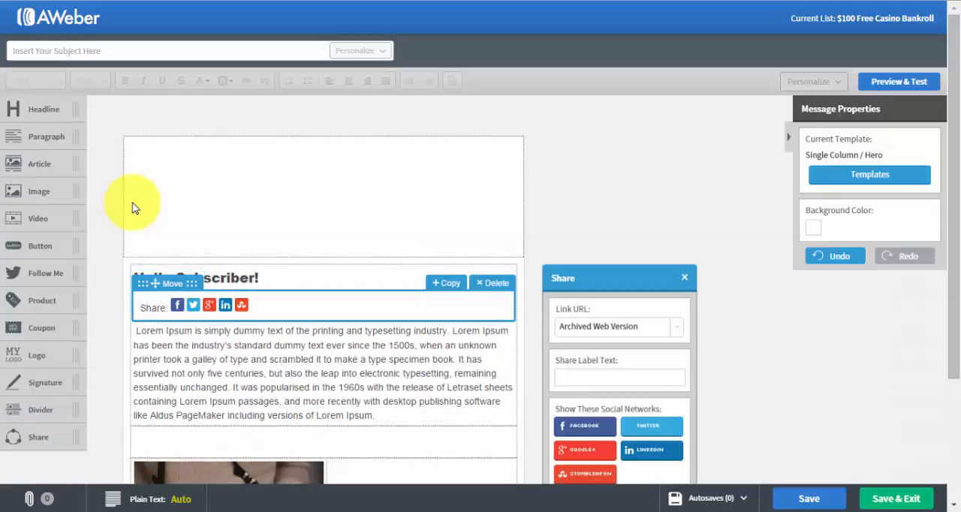
Check the Share block's link URL options, keep Archived Web Version and close the block's settings
scroll(131, 208, down, 1)
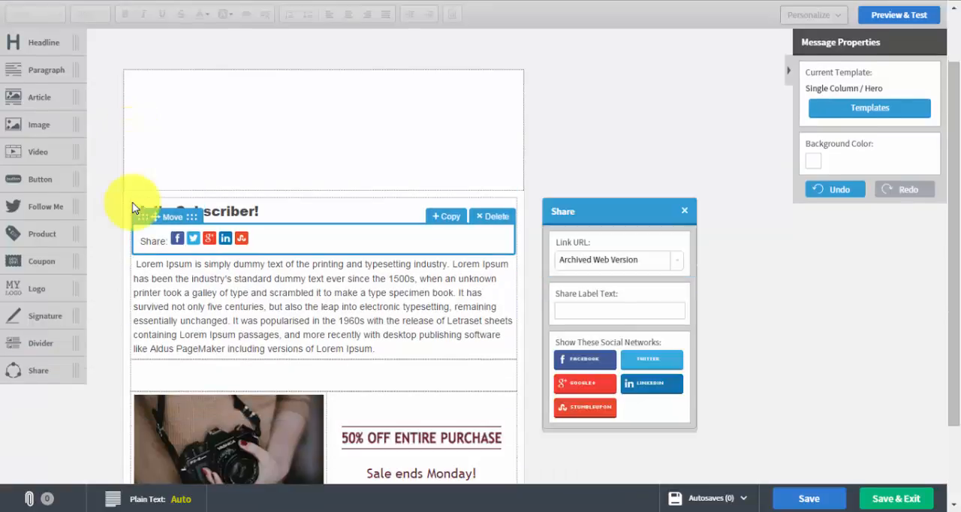
scroll(131, 208, down, 1)
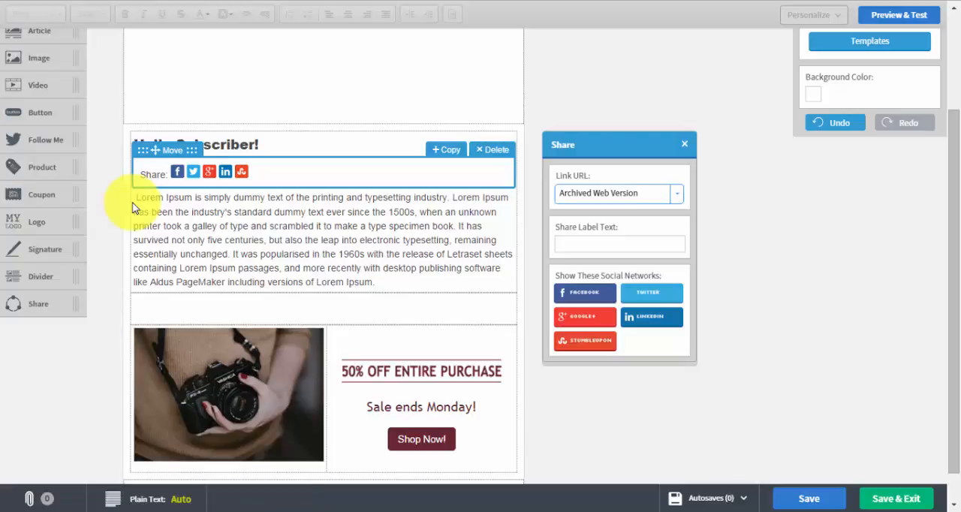
key(alt+Down)
key(Return)
key(Escape)
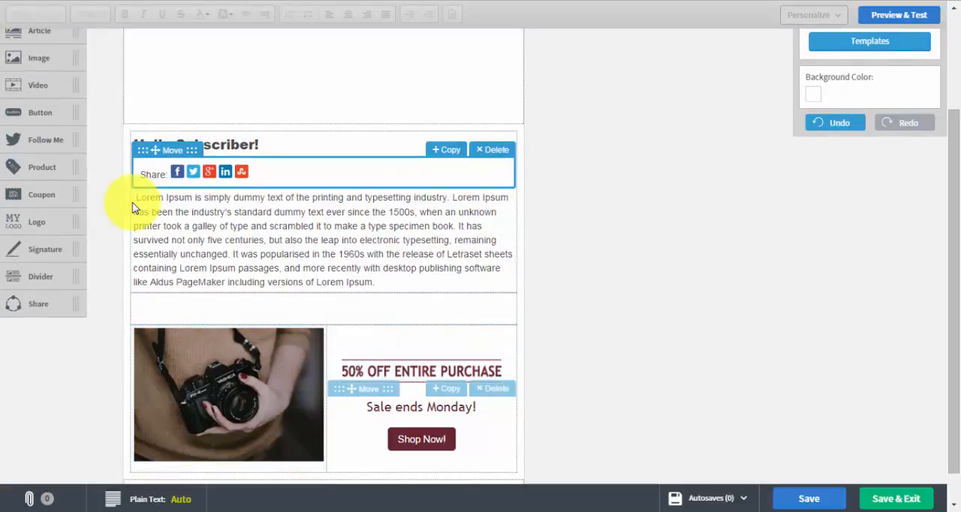
Examine the whole message layout from the header area down to the footer address
scroll(132, 208, up, 1)
scroll(132, 208, up, 1)
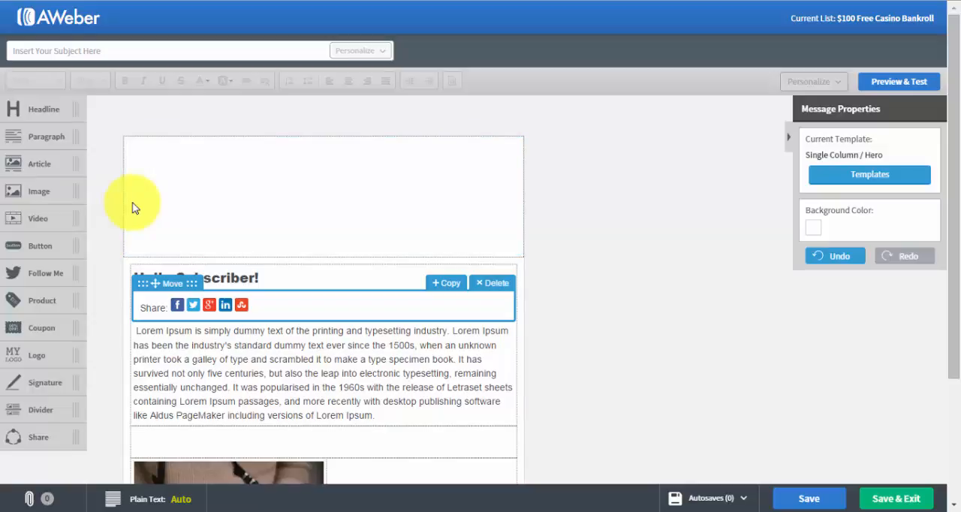
scroll(133, 208, down, 1)
scroll(132, 208, down, 1)
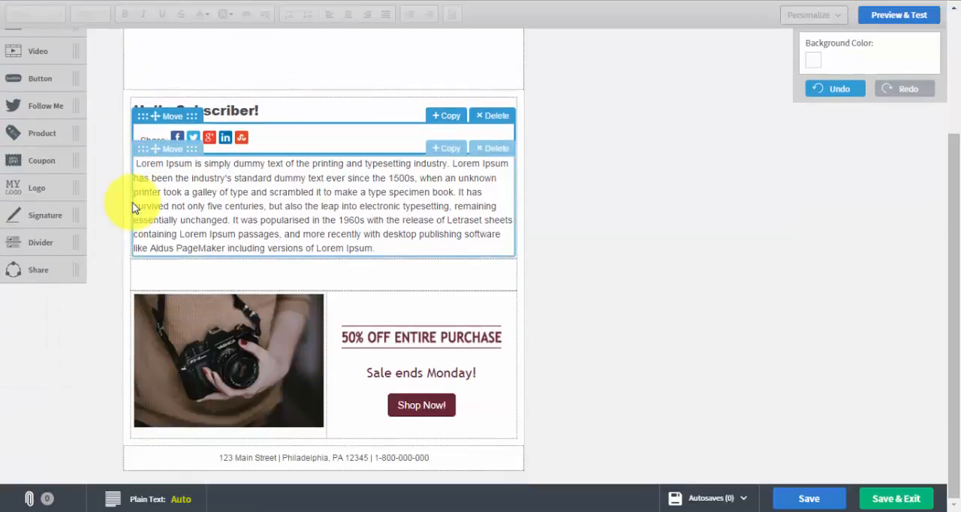
scroll(132, 208, up, 2)
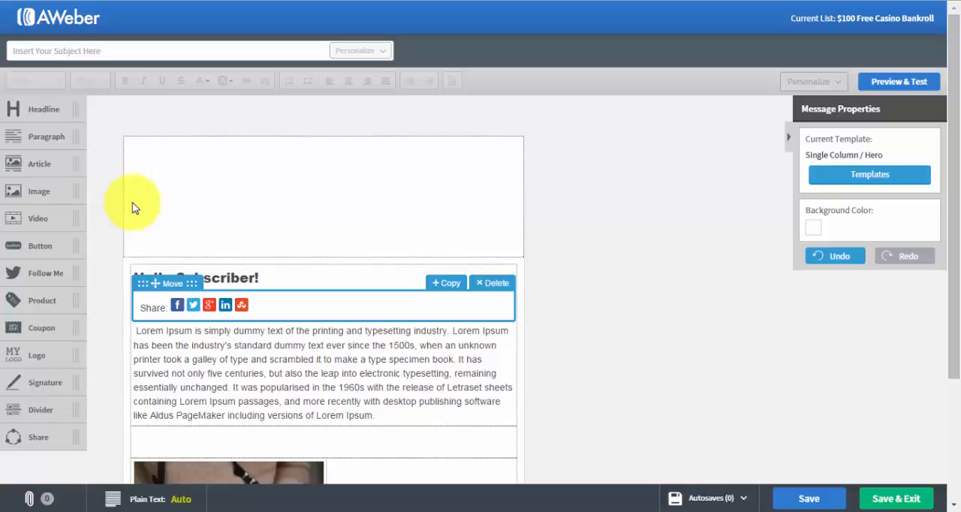
scroll(133, 203, down, 1)
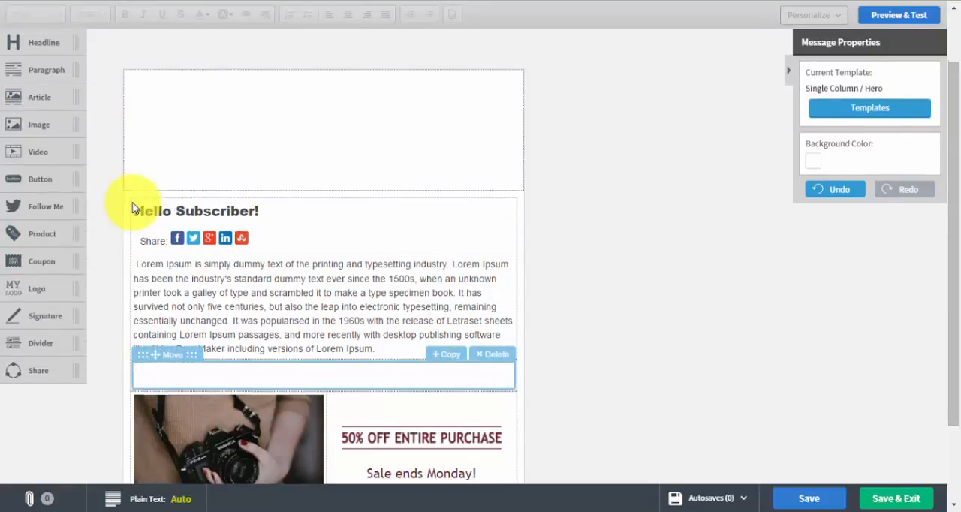
scroll(132, 202, up, 1)
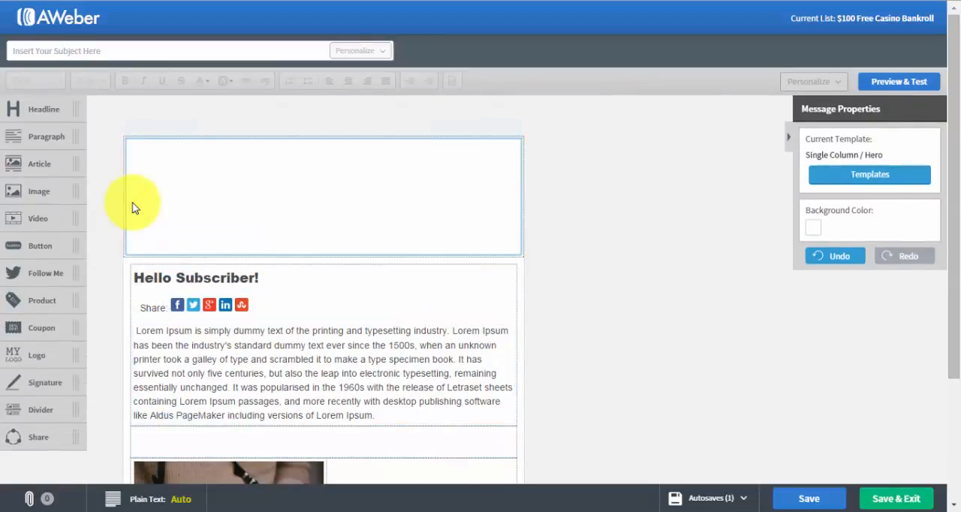
scroll(133, 208, down, 2)
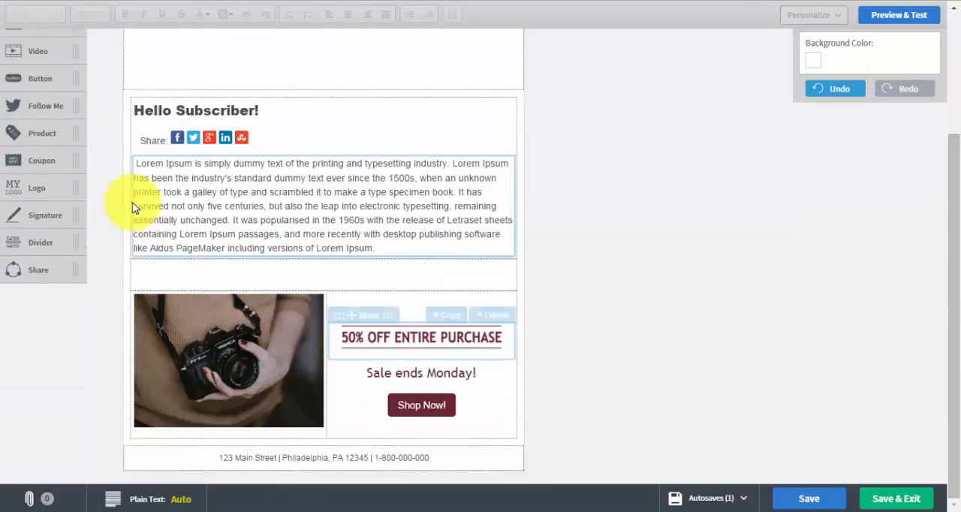
scroll(133, 208, up, 2)
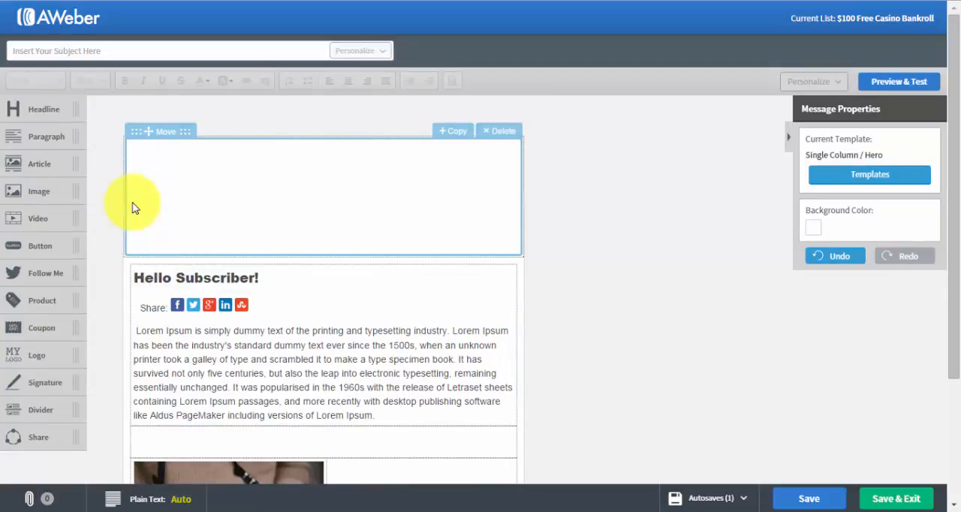
Set the message subject to "$100 Cool Cat Casino Bankroll!"
key(Tab)
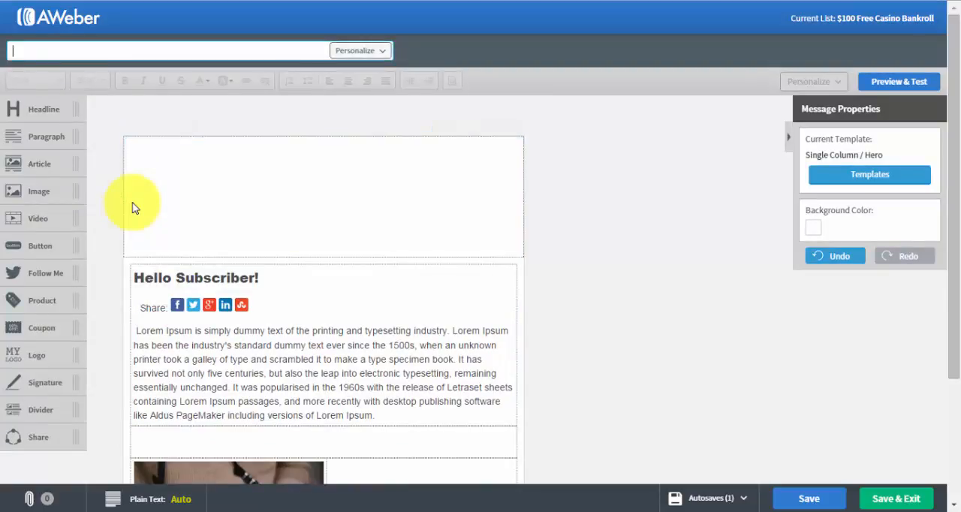
text($100 Cool Cat Casino )
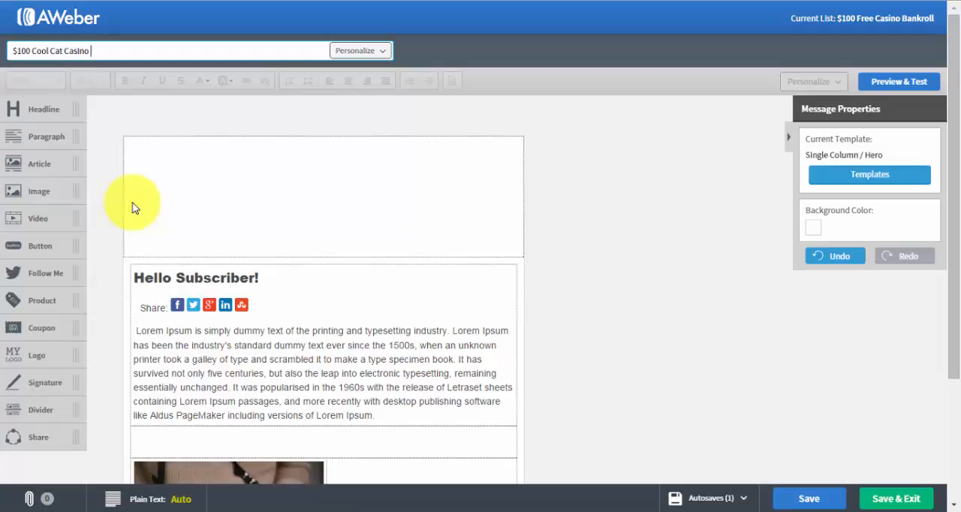
text(Bankroll!)
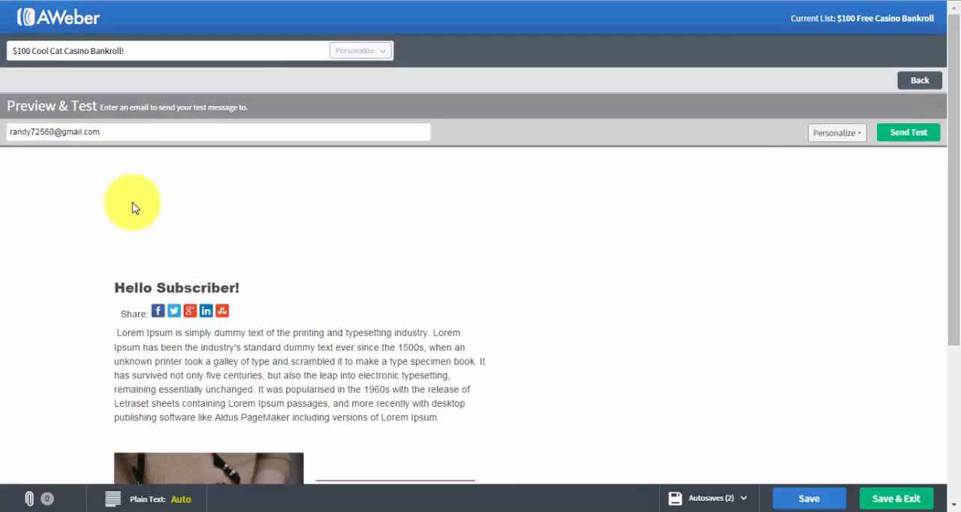
Show the test message's personalization fields and review the previewed email down to its unsubscribe footer
click(837, 132)
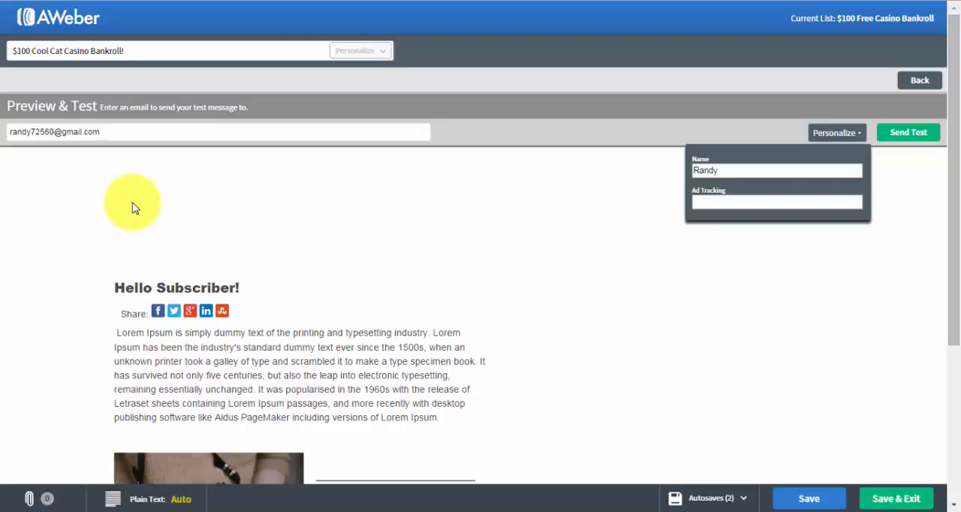
scroll(132, 207, down, 3)
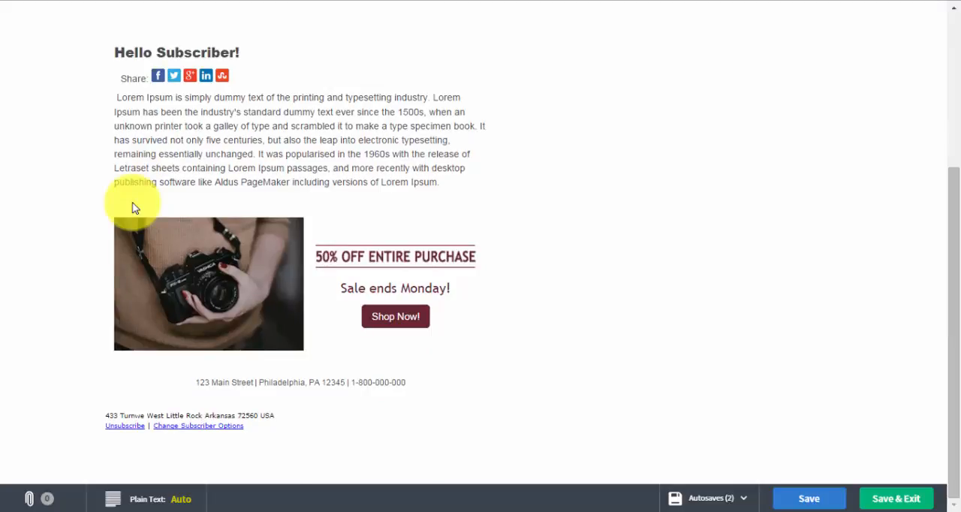
scroll(132, 208, up, 3)
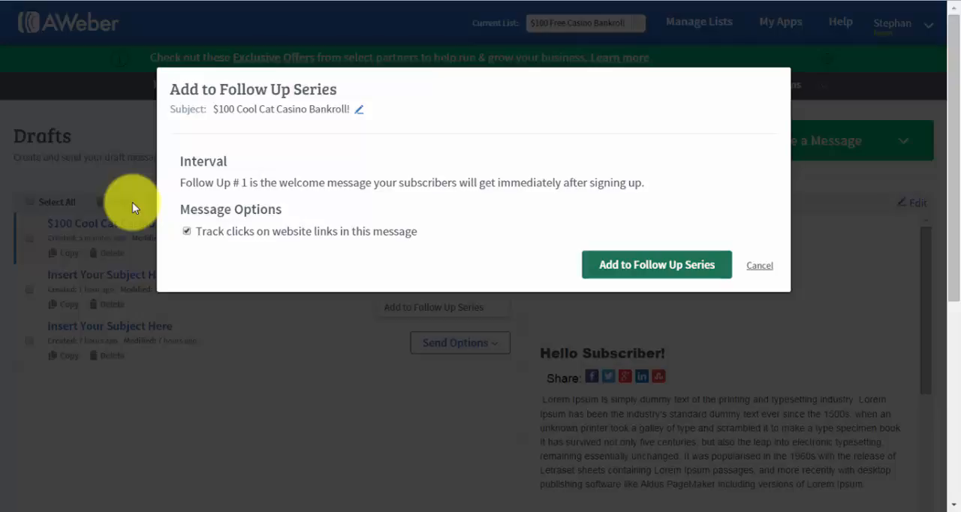
Add the "$100 Cool Cat Casino Bankroll!" draft to the follow-up series as the welcome message, with click tracking enabled
key(Return)
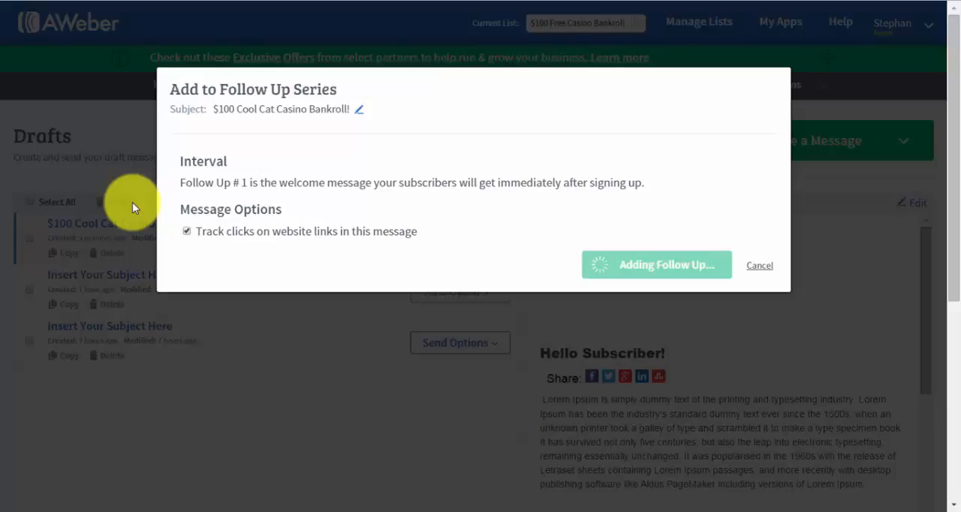